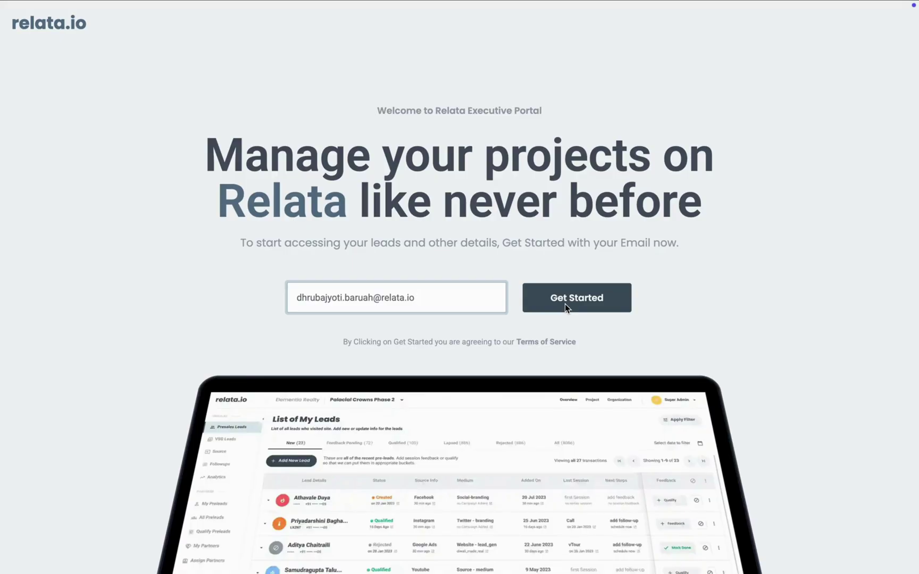
# Request a login code for the account e-mail and enter the emailed verification code
pyautogui.click(568, 293)
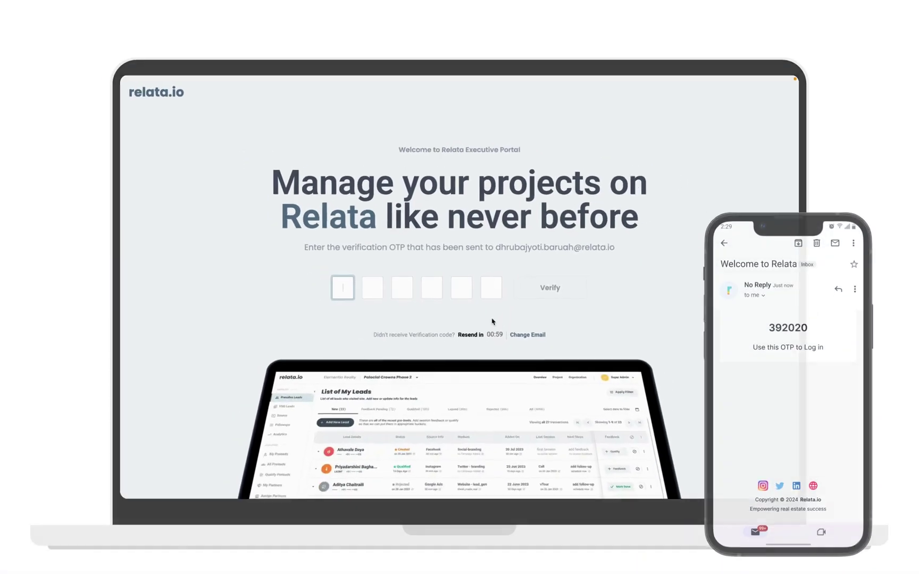
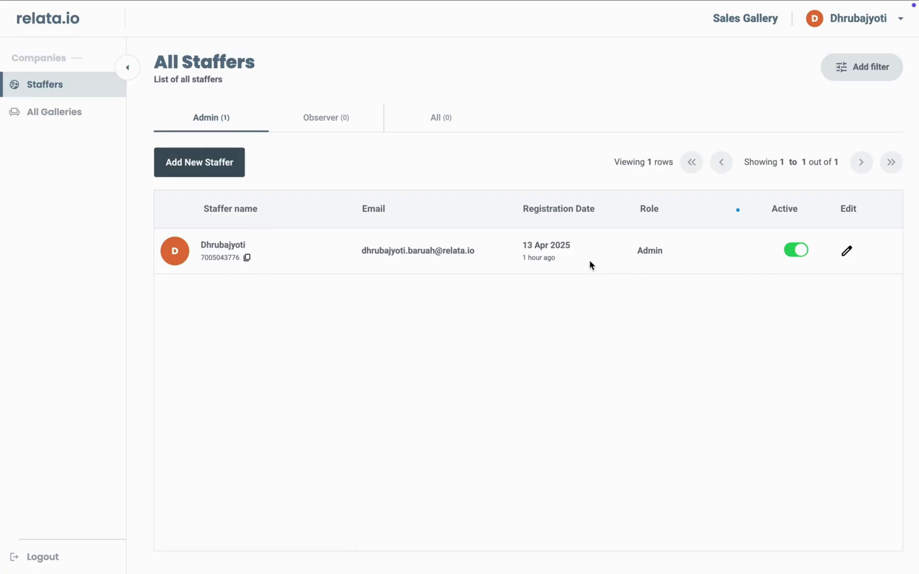
# Dismiss the Add New Staffer form without saving and go to All Galleries
pyautogui.click(194, 170)
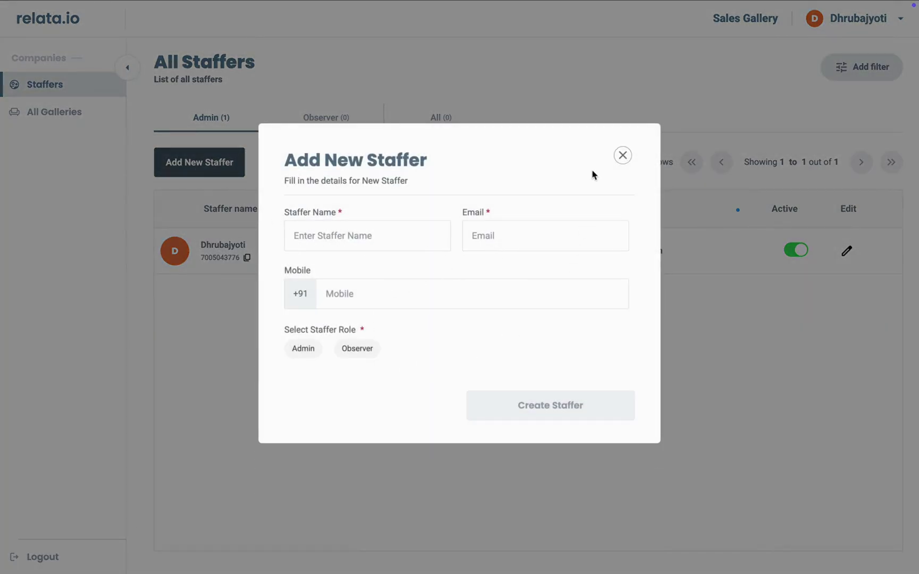
pyautogui.click(622, 155)
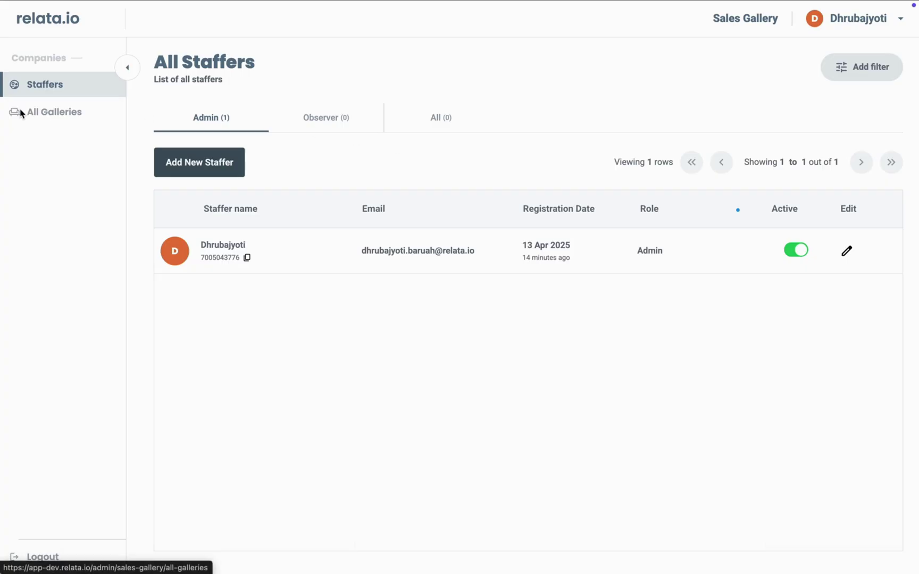
pyautogui.click(33, 112)
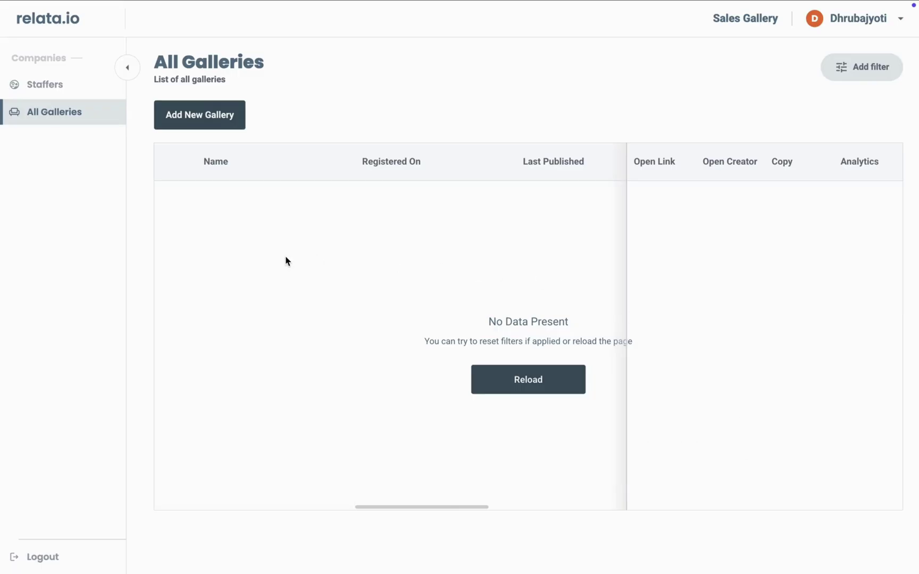
# Create a new sales gallery and replace its project name with Elementia Crowns
pyautogui.click(204, 120)
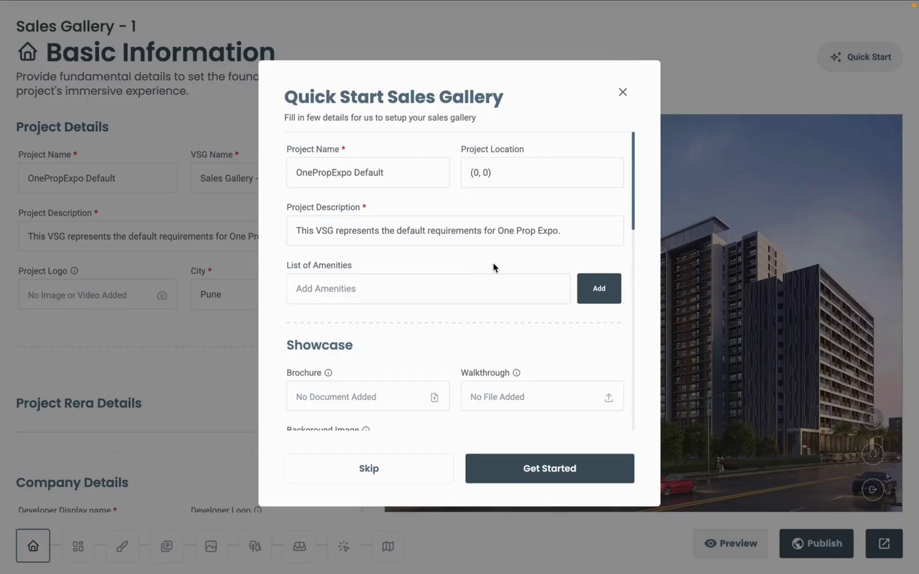
pyautogui.click(390, 179)
pyautogui.hotkey('ctrl', 'a')
pyautogui.write('E')
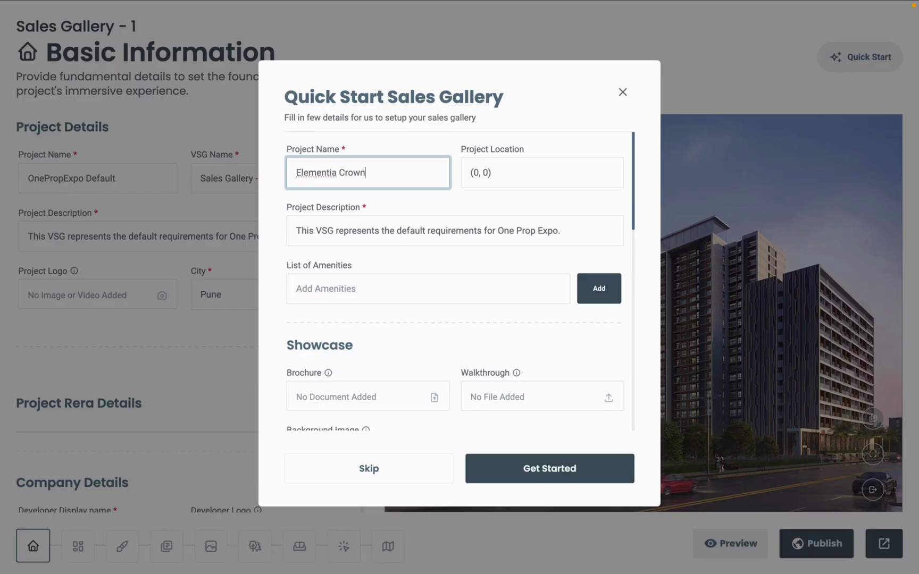
# Paste the new project description and capitalise its opening letter to 'P'
pyautogui.click(404, 230)
pyautogui.hotkey('ctrl', 'a')
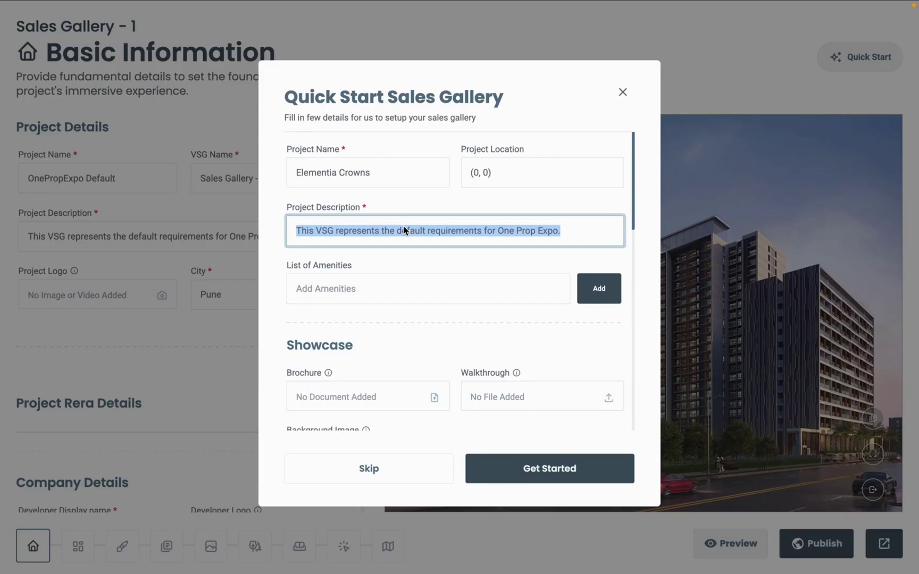
pyautogui.hotkey('ctrl', 'v')
pyautogui.hscroll(-10, 314, 234)
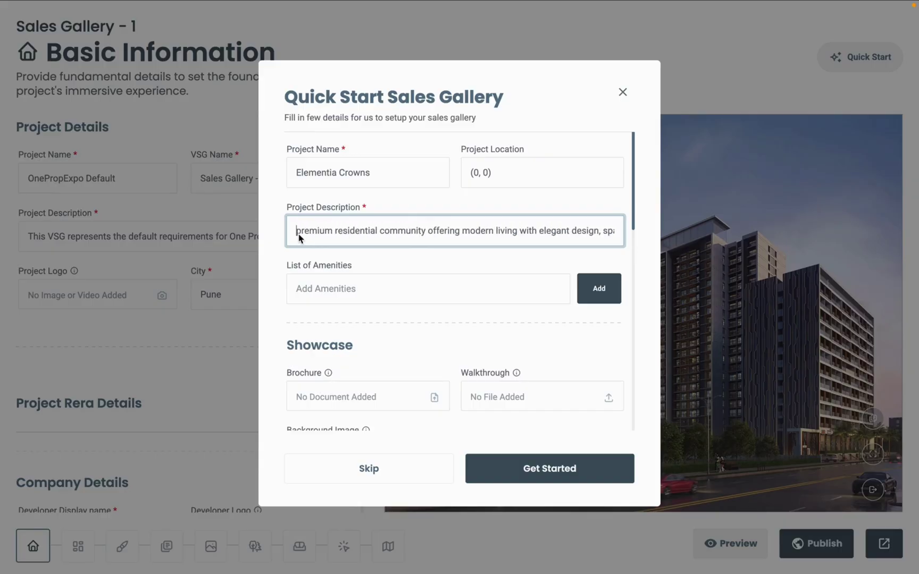
pyautogui.click(300, 234)
pyautogui.press('BackSpace')
pyautogui.write('P')
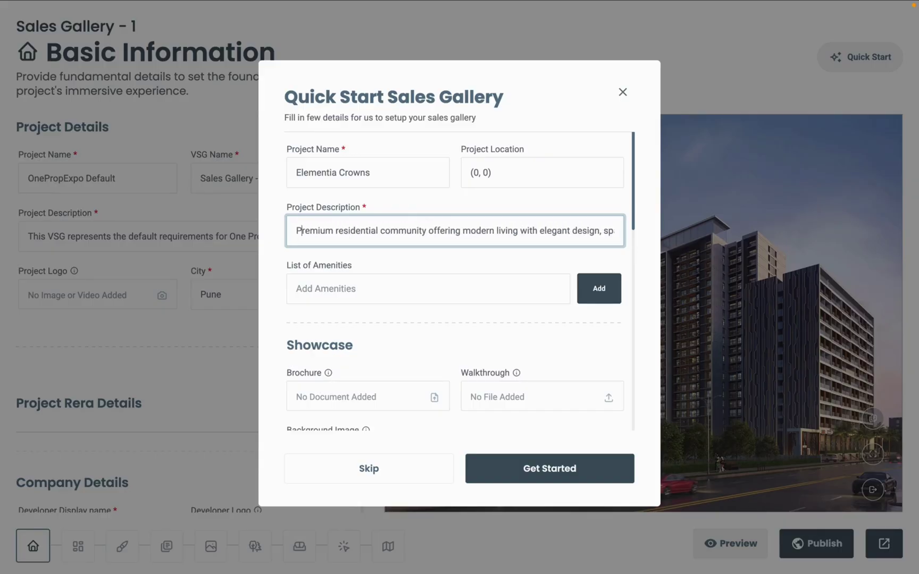
# Add Swimming Pool, Gym and Kids Play Area as amenities
pyautogui.click(313, 300)
pyautogui.write('Swimming Pool')
pyautogui.click(601, 290)
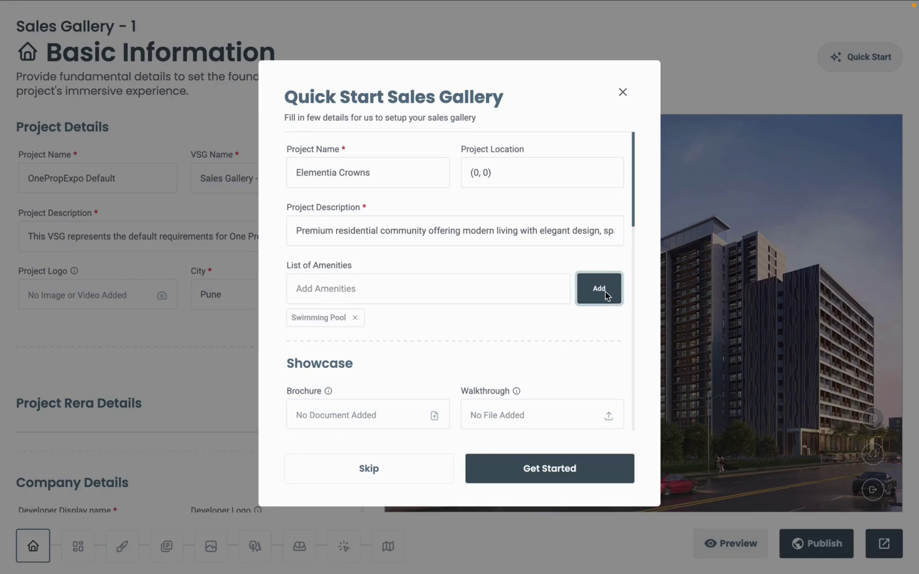
pyautogui.write('Gym')
pyautogui.click(601, 290)
pyautogui.click(390, 289)
pyautogui.write('Kids Play Area')
pyautogui.press('Return')
# Set the project location to ONE BKC, Bandra Kurla Complex, Mumbai and save it
pyautogui.click(507, 179)
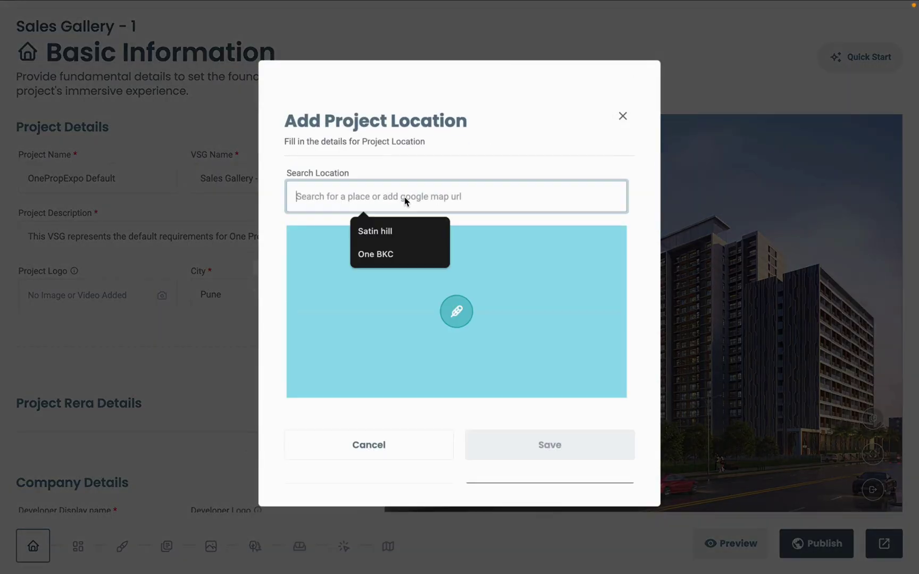
pyautogui.write('One BKc')
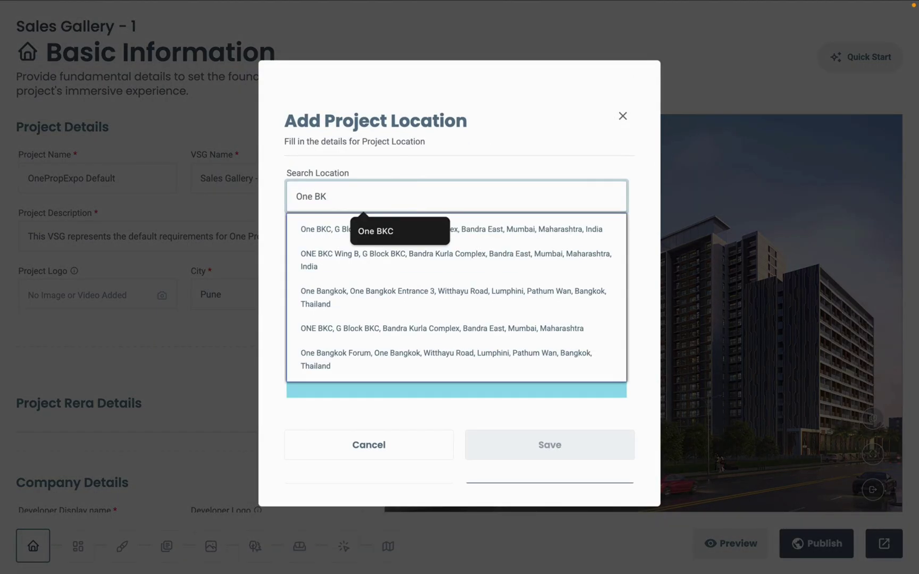
pyautogui.click(320, 230)
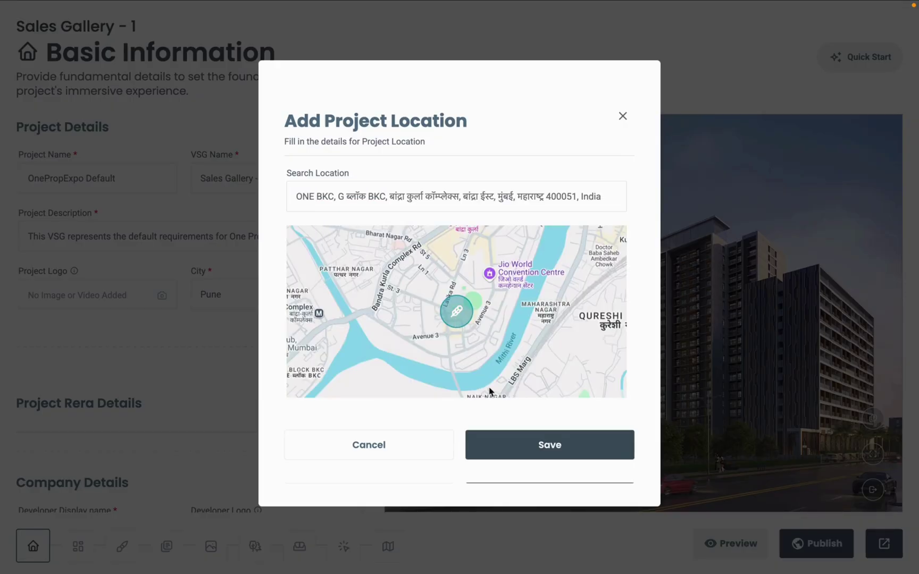
pyautogui.click(521, 444)
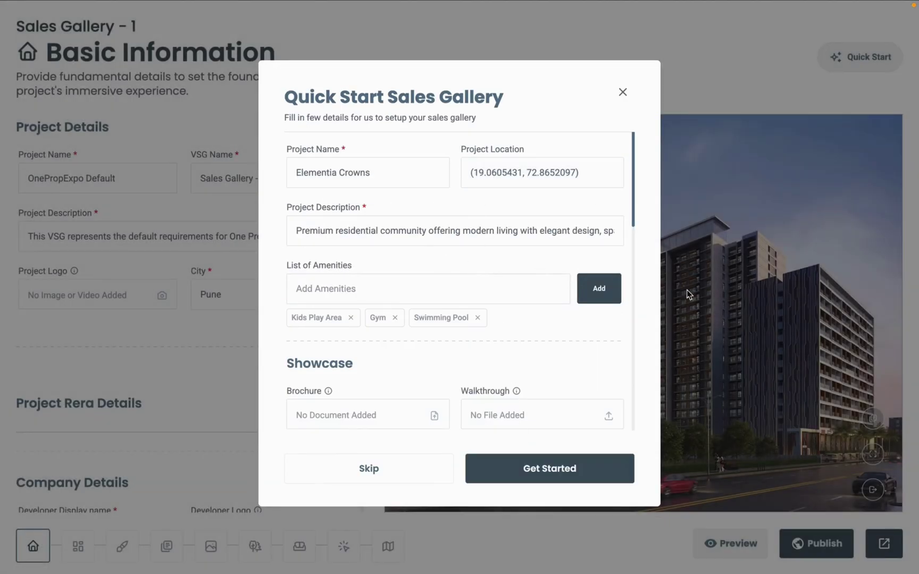
# Attach the brochure PDF and a walkthrough video from the Video folder
pyautogui.scroll(-5, 518, 353)
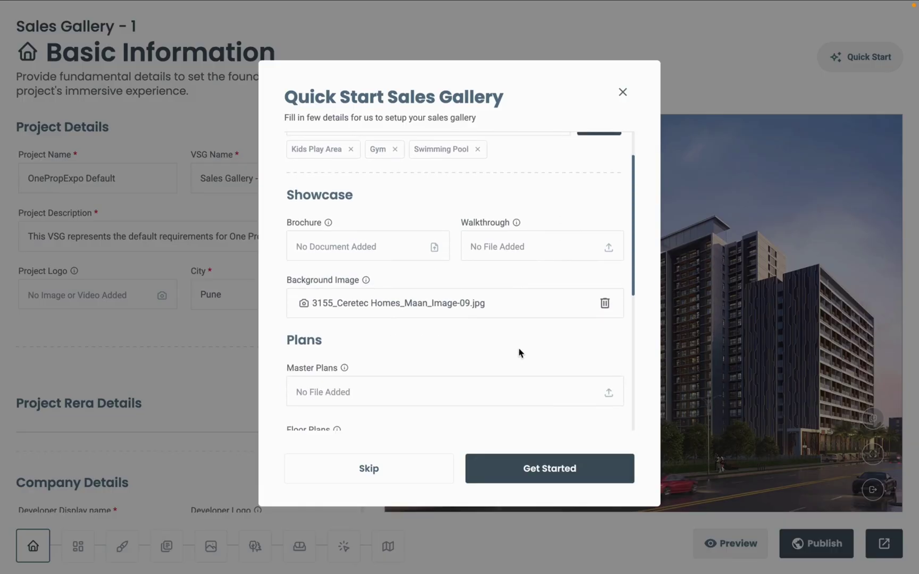
pyautogui.click(354, 253)
pyautogui.click(351, 213)
pyautogui.doubleClick(351, 214)
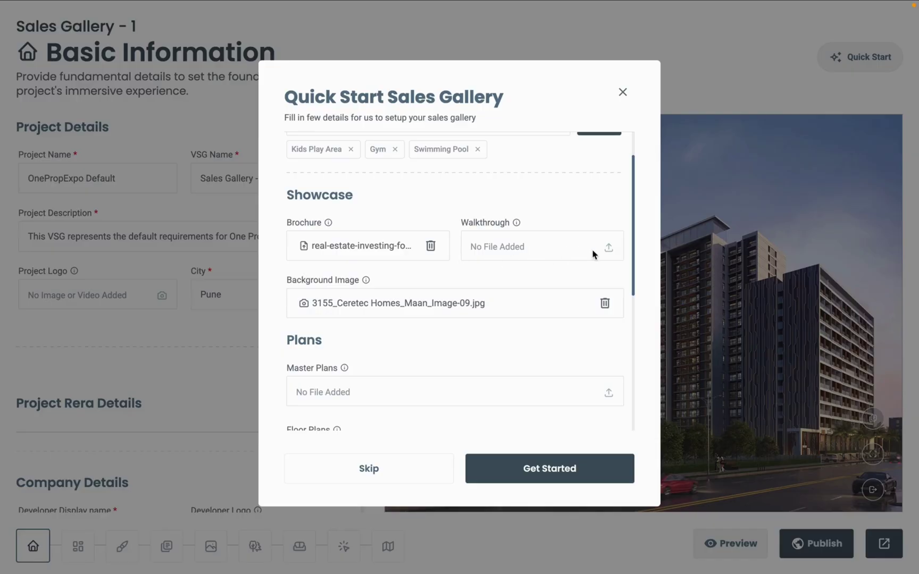
pyautogui.click(609, 248)
pyautogui.doubleClick(338, 226)
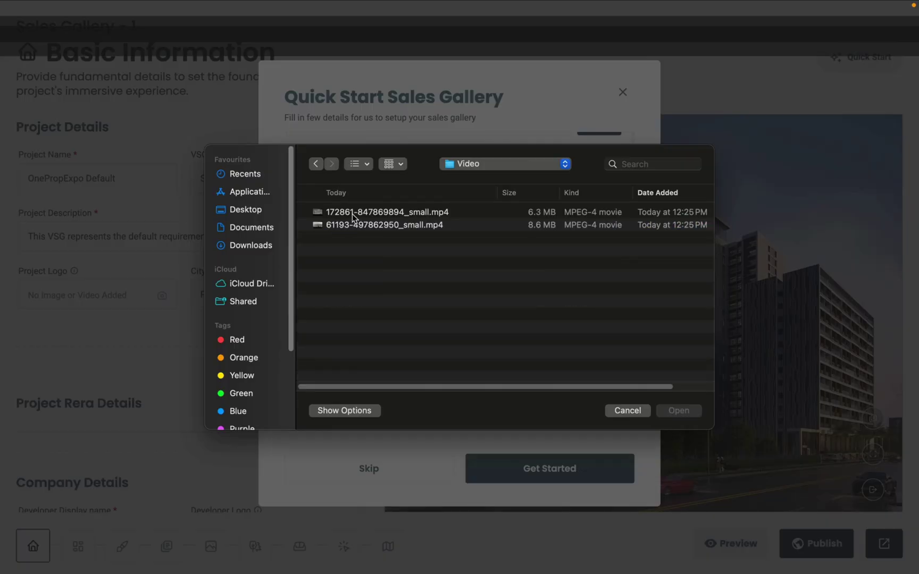
pyautogui.click(355, 213)
pyautogui.click(677, 410)
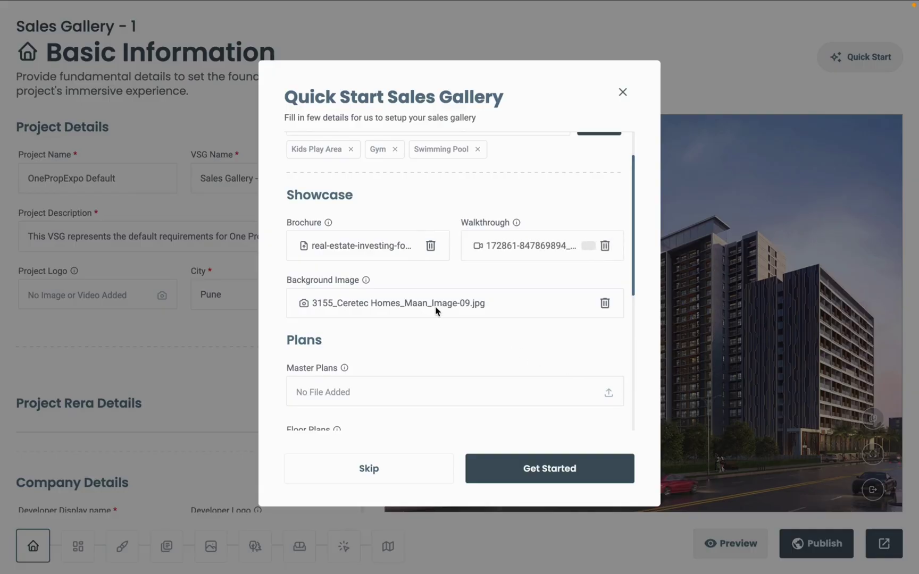
# Attach the interior images and four exterior images as media
pyautogui.scroll(-3, 509, 334)
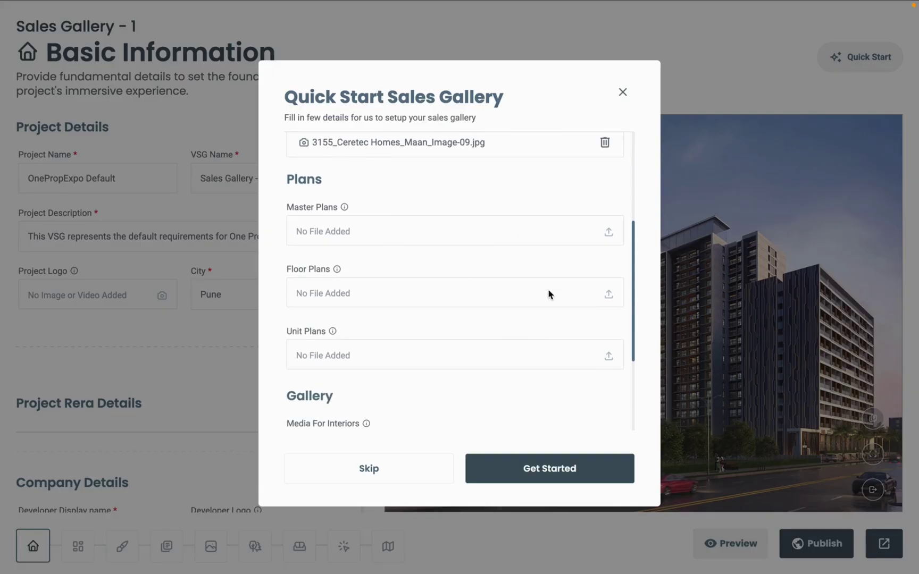
pyautogui.scroll(-3, 548, 295)
pyautogui.click(608, 282)
pyautogui.keyDown('super'); pyautogui.click(427, 263); pyautogui.keyUp('super')
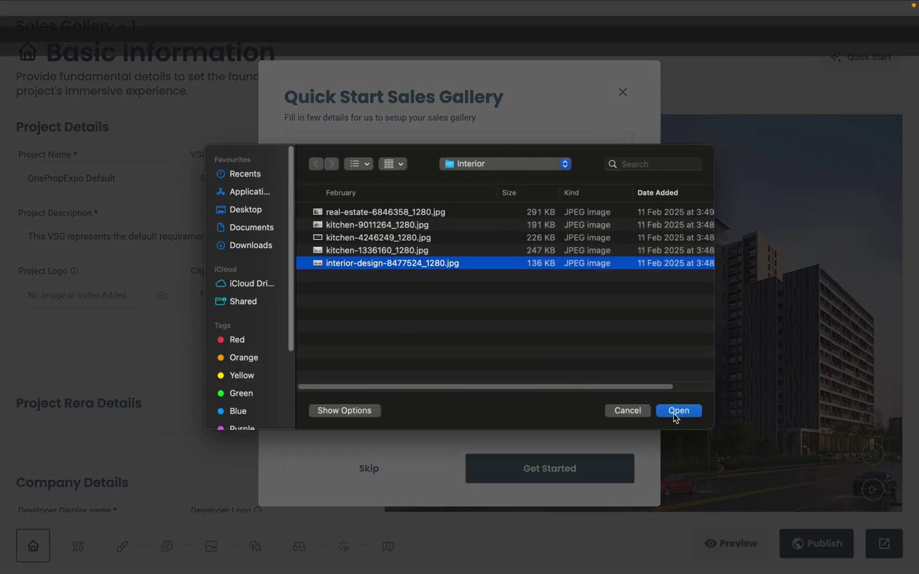
pyautogui.click(677, 418)
pyautogui.scroll(-2, 463, 383)
pyautogui.click(608, 342)
pyautogui.keyDown('shift'); pyautogui.click(363, 250); pyautogui.keyUp('shift')
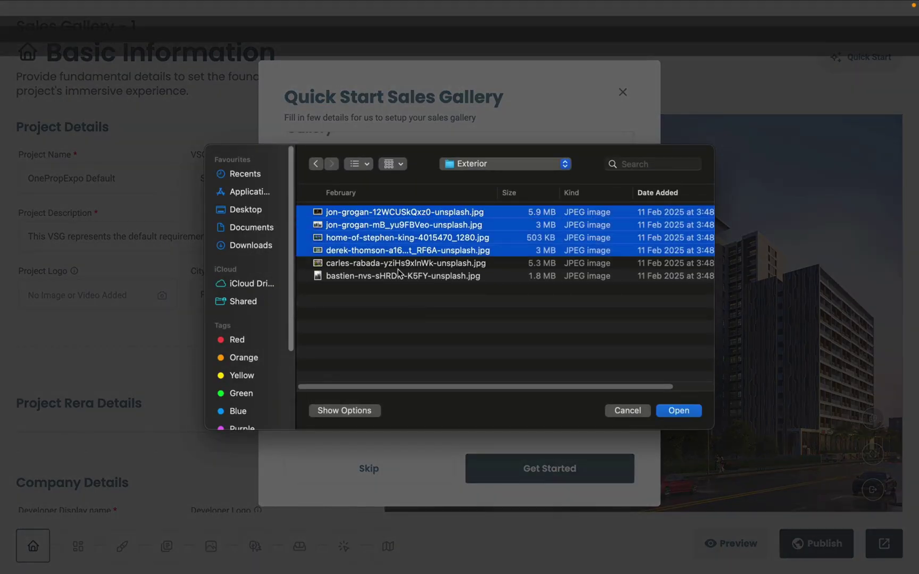
pyautogui.click(679, 410)
# Attach all seven amenity images and submit the quick start setup
pyautogui.scroll(-3, 474, 351)
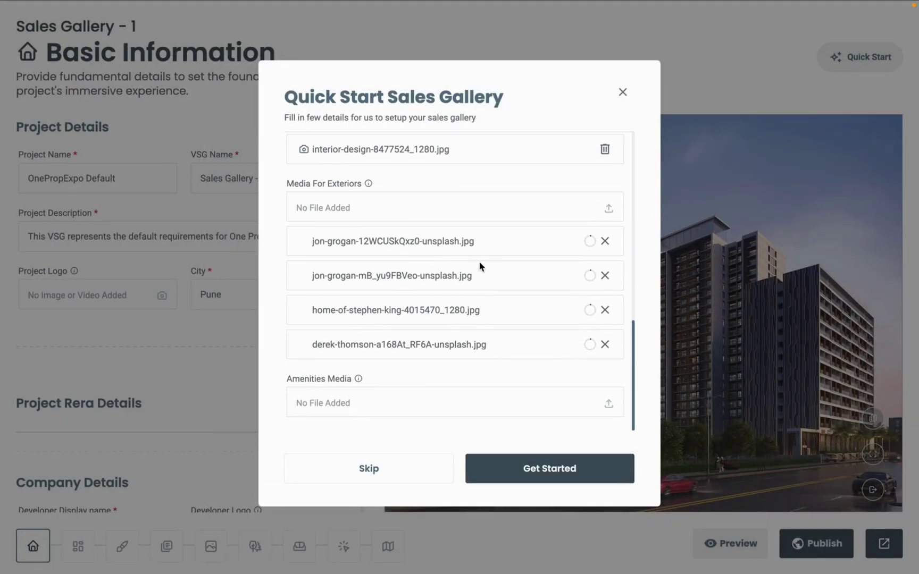
pyautogui.click(608, 403)
pyautogui.doubleClick(338, 313)
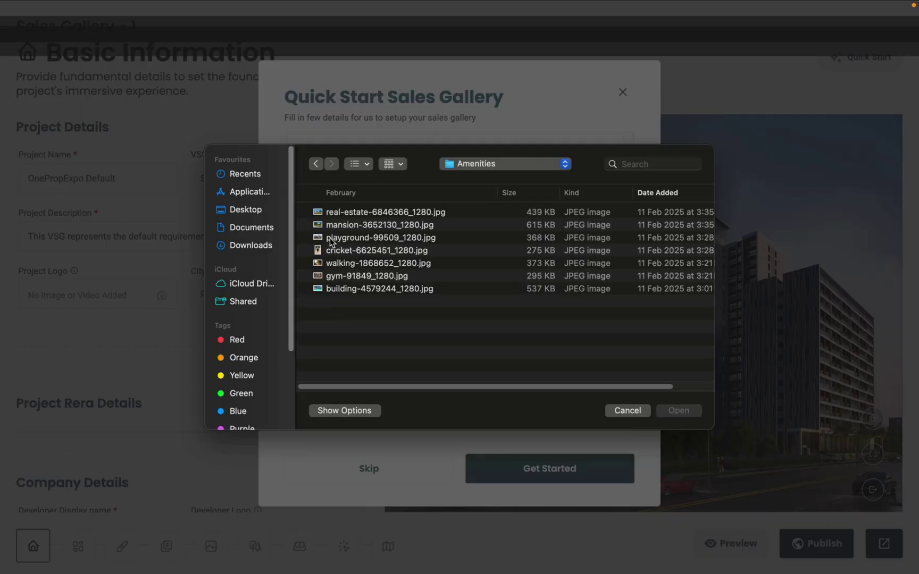
pyautogui.click(341, 213)
pyautogui.keyDown('shift'); pyautogui.click(355, 290); pyautogui.keyUp('shift')
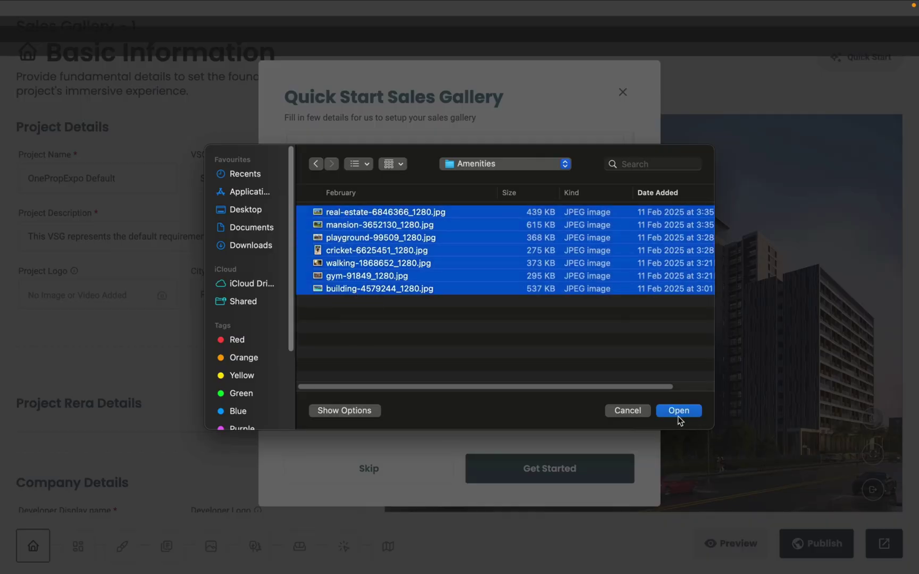
pyautogui.click(679, 411)
pyautogui.scroll(-3, 517, 343)
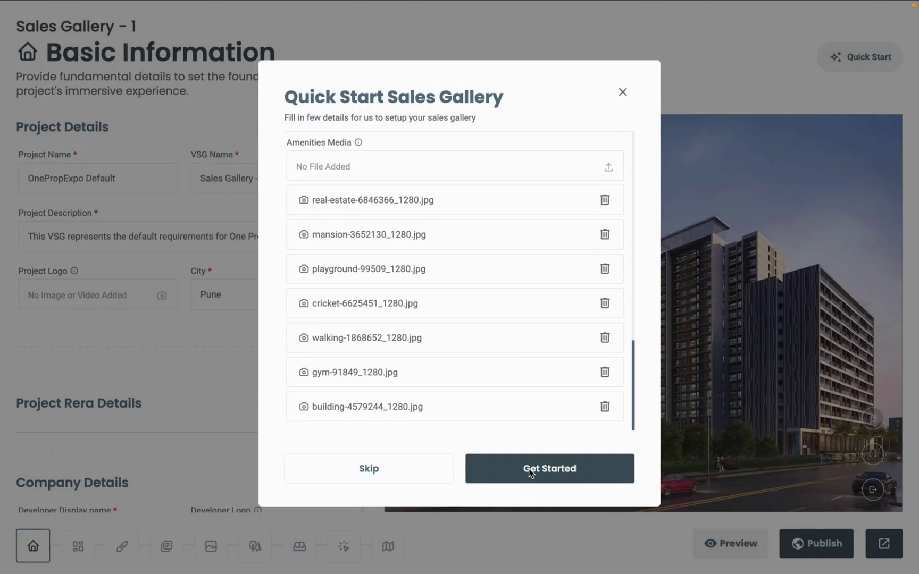
pyautogui.click(529, 472)
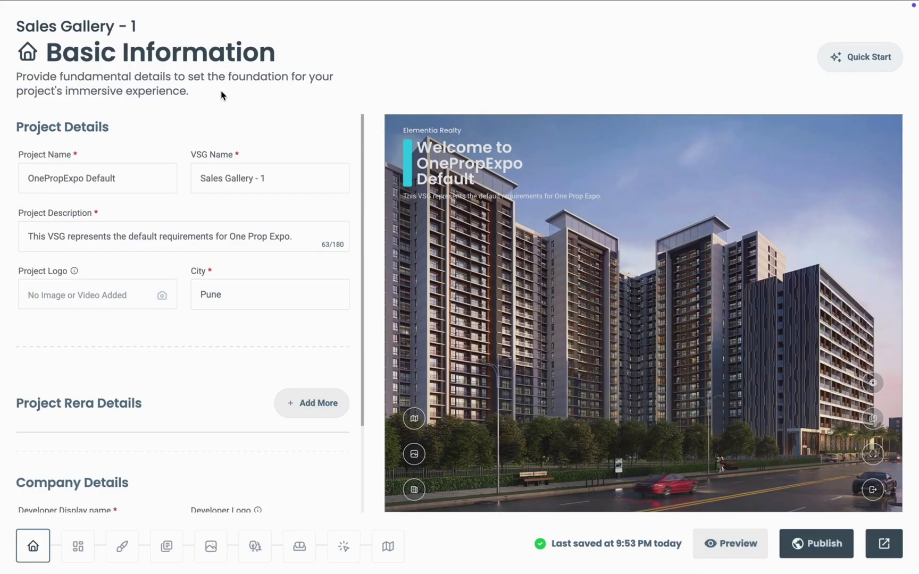
# Scroll the Basic Information page while the quick start finishes saving
pyautogui.scroll(-3, 176, 308)
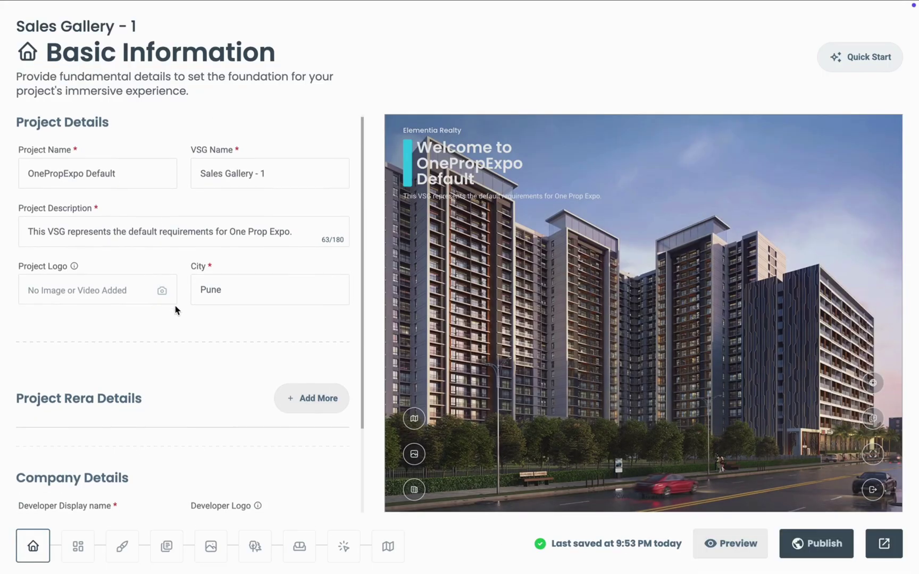
pyautogui.scroll(3, 195, 342)
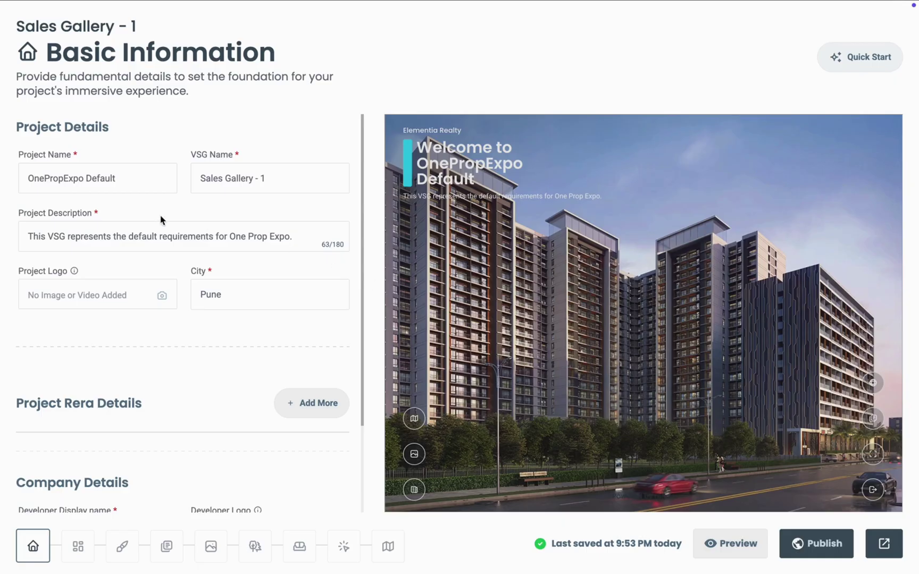
# Rename the project to Elementia Crowns and the VSG name to Elementia Realty
pyautogui.click(121, 185)
pyautogui.press('super+a')
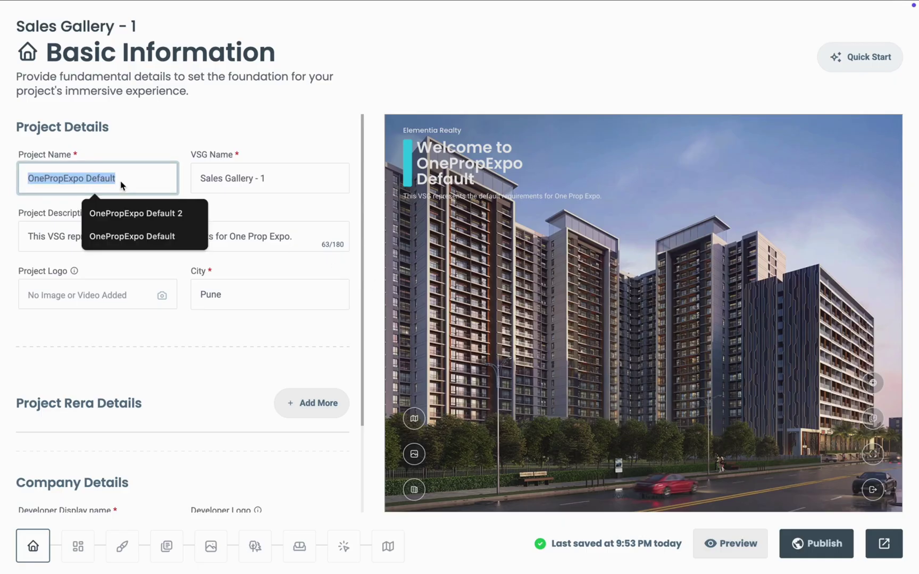
pyautogui.write('Elementia')
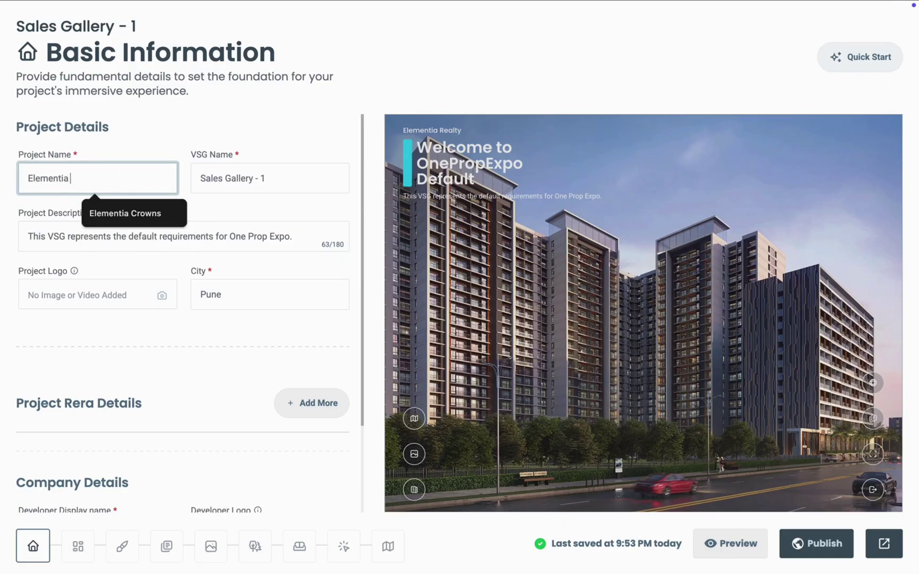
pyautogui.write(' Crowns')
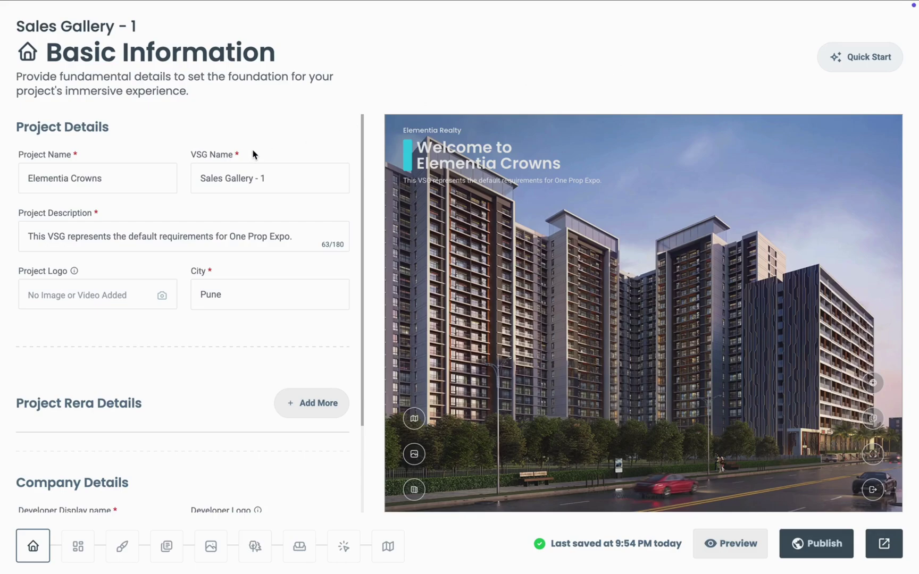
pyautogui.click(258, 181)
pyautogui.hotkey('ctrl', 'a')
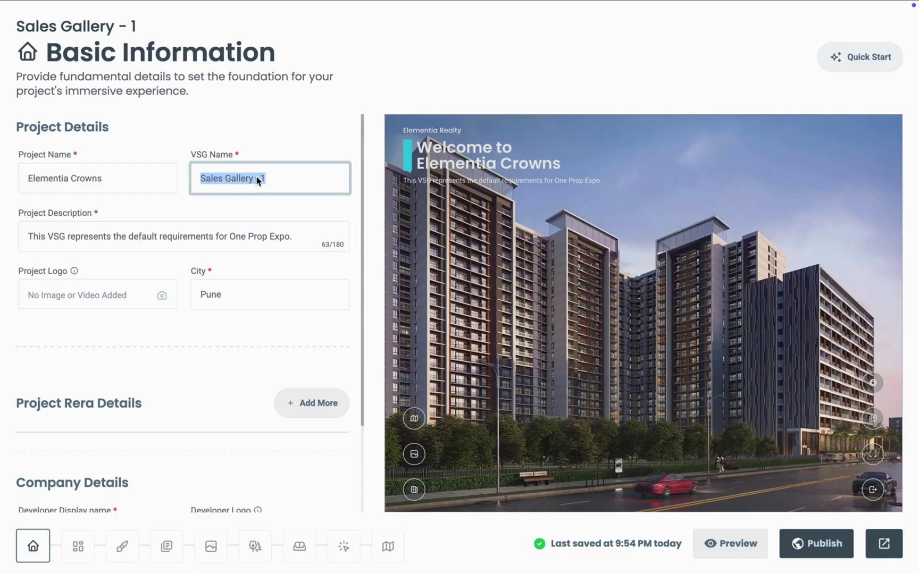
pyautogui.write('Elementia Realty')
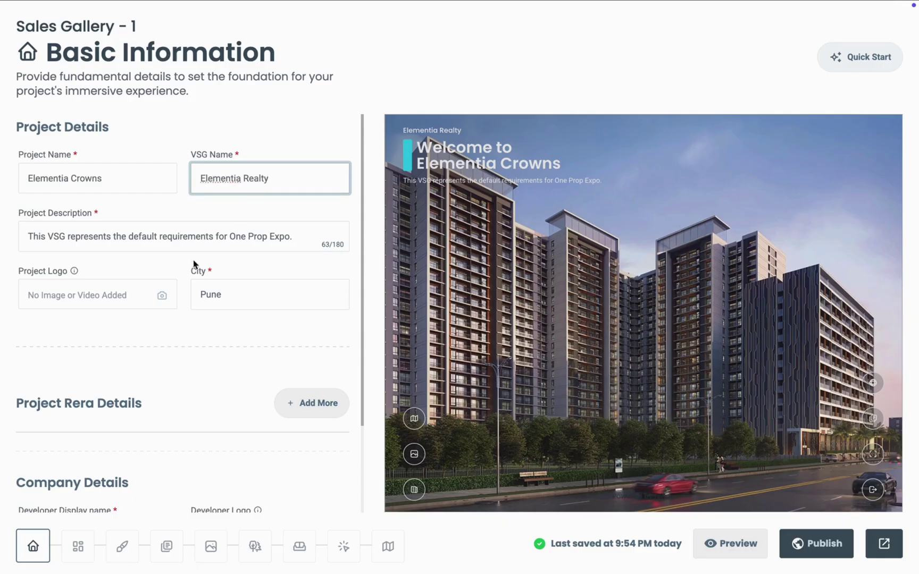
pyautogui.click(193, 264)
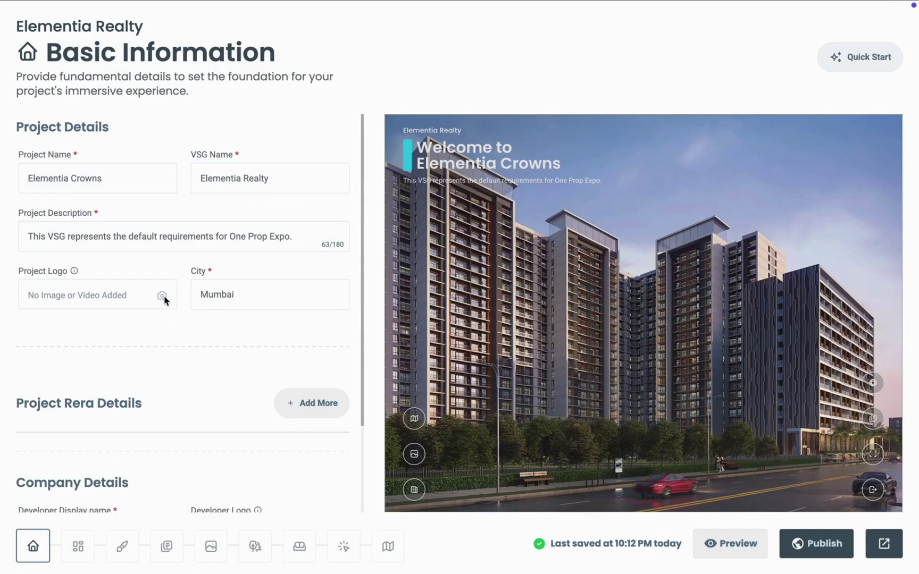
# Upload LOGO.png from Downloads as the project logo and check its preview
pyautogui.click(163, 297)
pyautogui.click(243, 246)
pyautogui.click(337, 225)
pyautogui.click(667, 410)
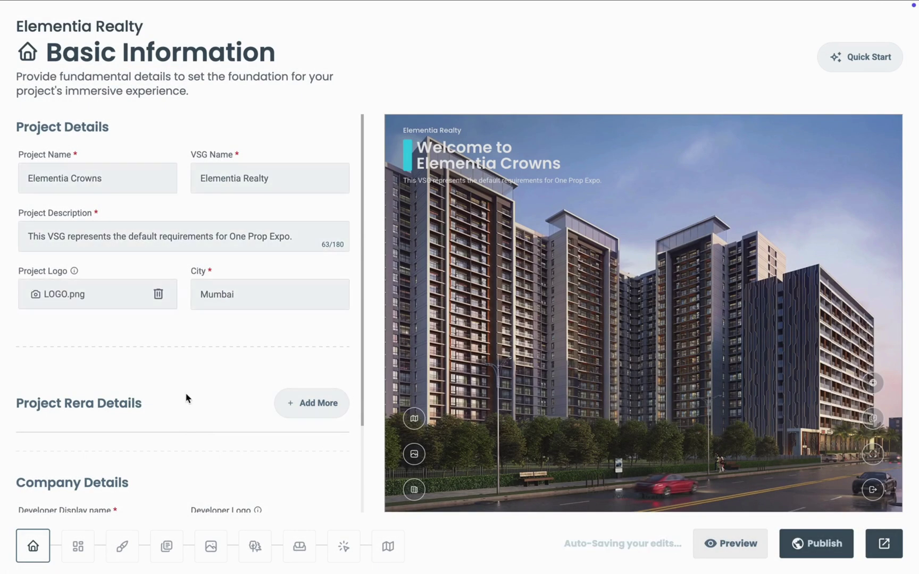
pyautogui.click(86, 296)
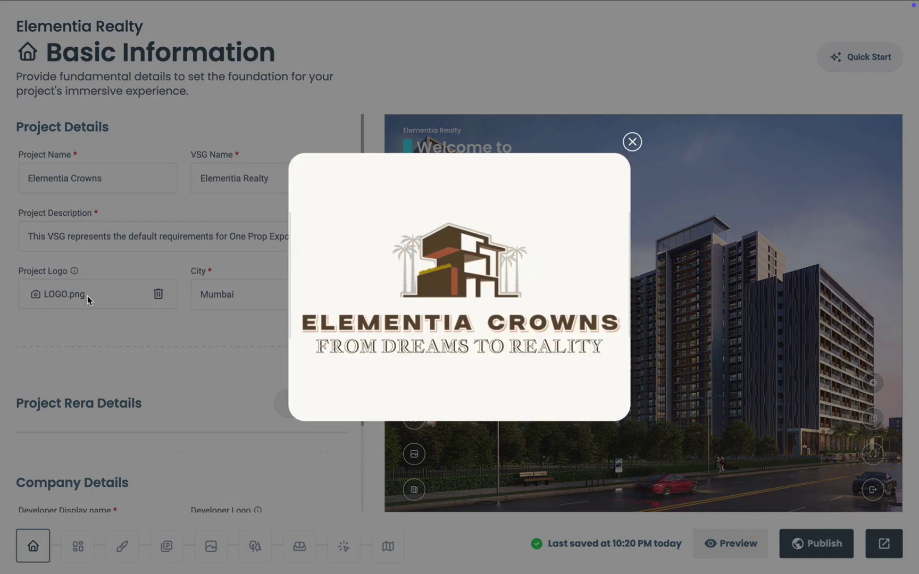
pyautogui.click(632, 151)
pyautogui.scroll(-2, 205, 292)
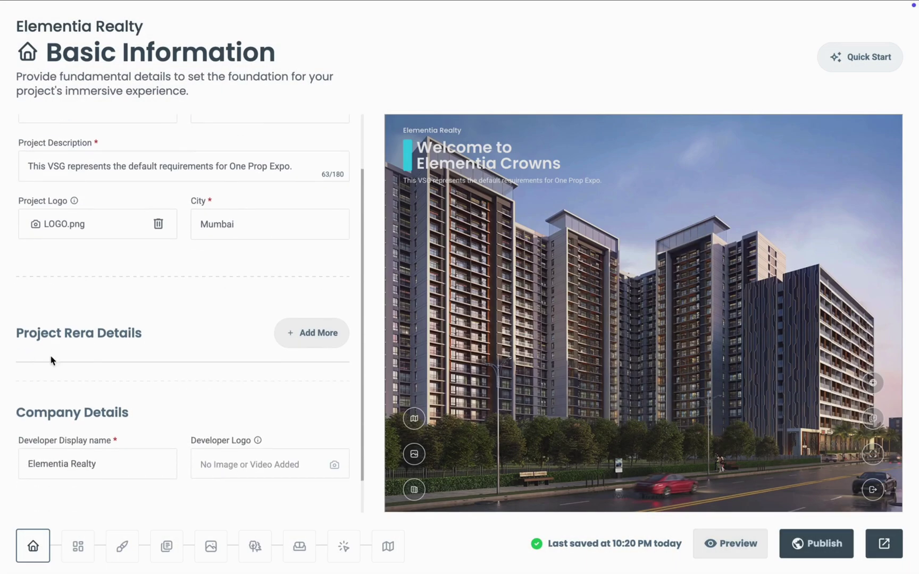
# Start a RERA entry with number P621000ABCD, state Maharashtra and the suggested URL
pyautogui.click(311, 344)
pyautogui.click(324, 239)
pyautogui.write('P621000ABCD')
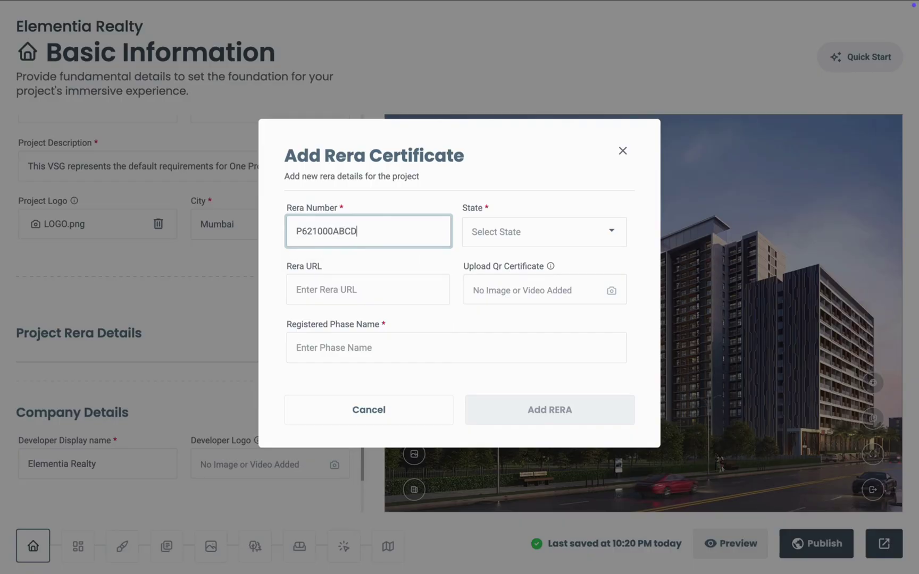
pyautogui.click(498, 228)
pyautogui.click(498, 265)
pyautogui.click(378, 298)
pyautogui.click(395, 327)
# Attach QR CODE.png, choose Phase I and add the RERA certificate
pyautogui.click(613, 295)
pyautogui.click(400, 208)
pyautogui.click(679, 412)
pyautogui.click(366, 347)
pyautogui.click(376, 379)
pyautogui.click(522, 411)
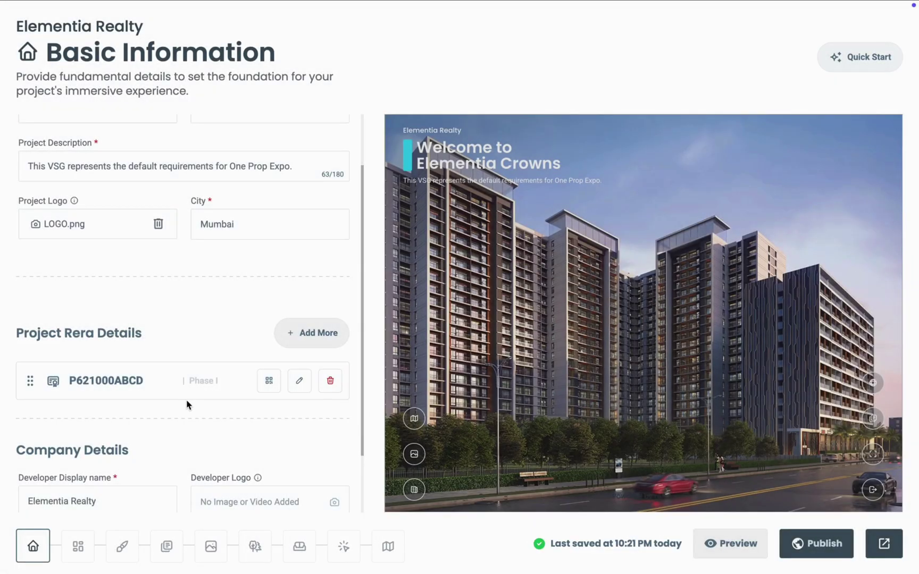
# Check the new RERA info card in the live preview
pyautogui.scroll(-2, 76, 425)
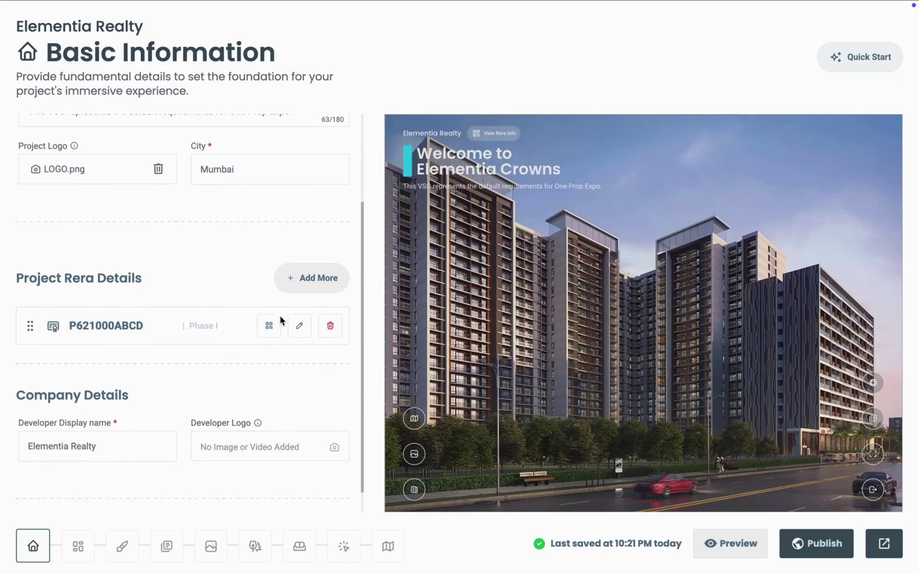
pyautogui.click(495, 135)
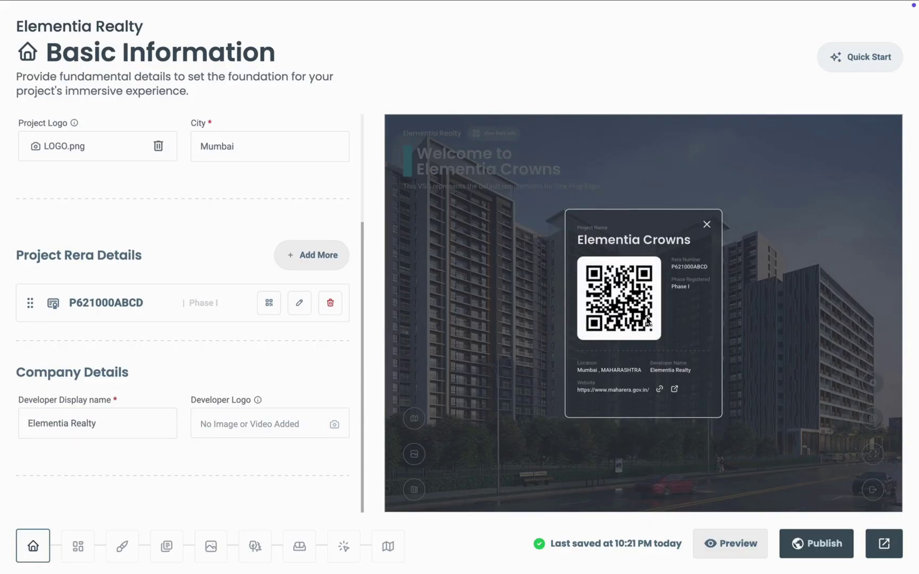
pyautogui.click(706, 226)
pyautogui.scroll(3, 164, 338)
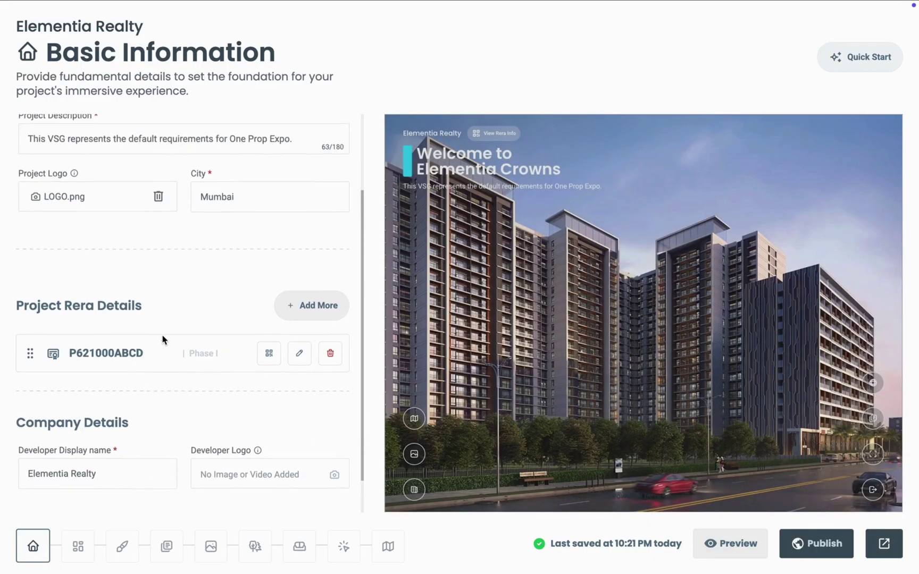
# Switch to the Landing Page step and scroll down to Background Media
pyautogui.click(75, 553)
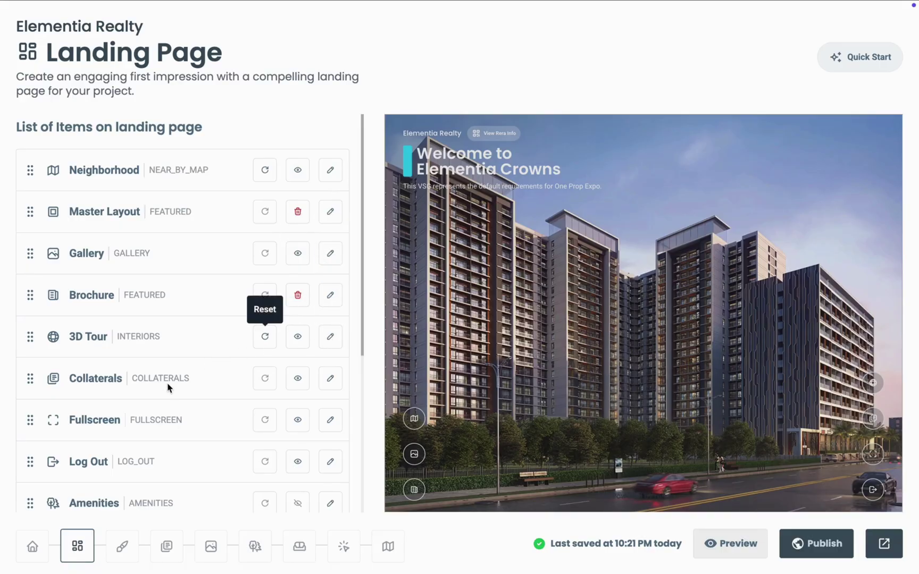
pyautogui.scroll(-4, 153, 414)
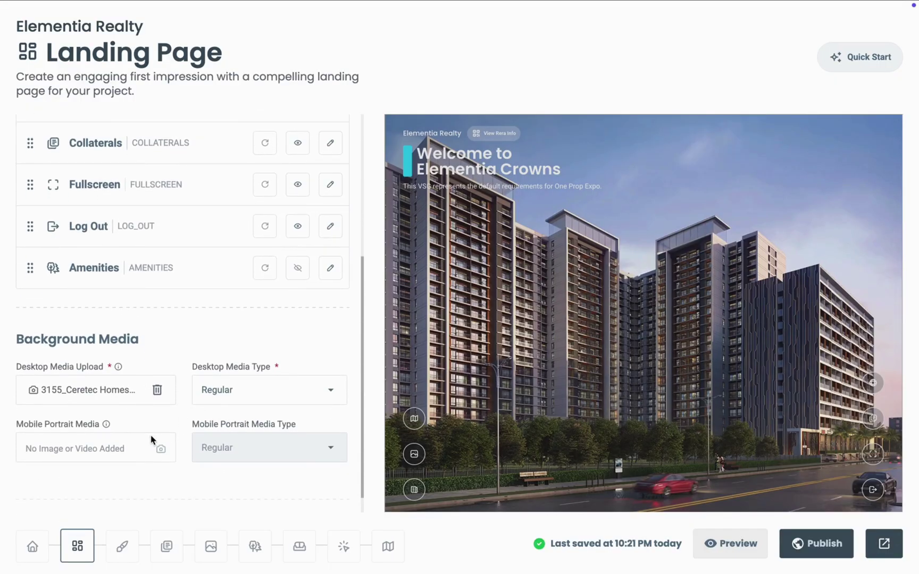
pyautogui.scroll(-1, 46, 396)
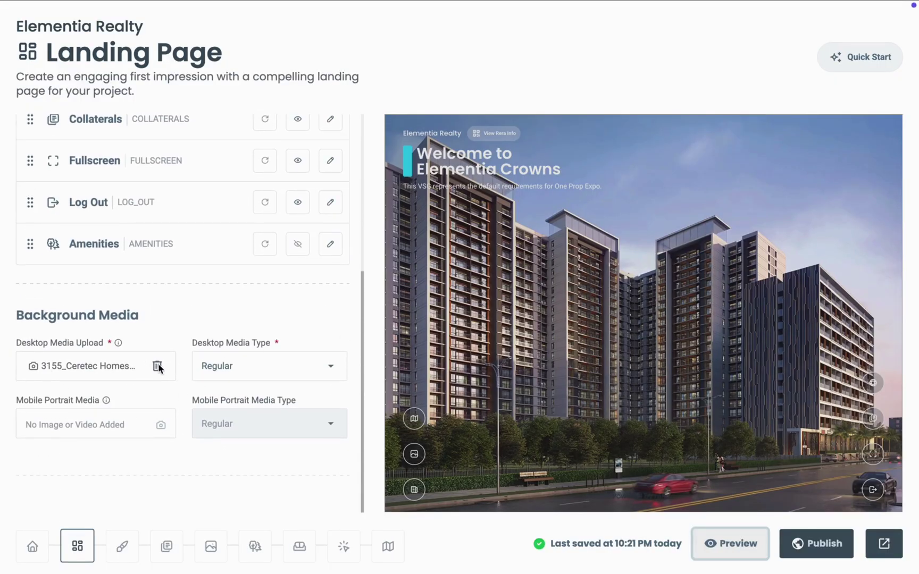
# Replace the desktop background media with the city-with-buildings landscape image
pyautogui.click(108, 366)
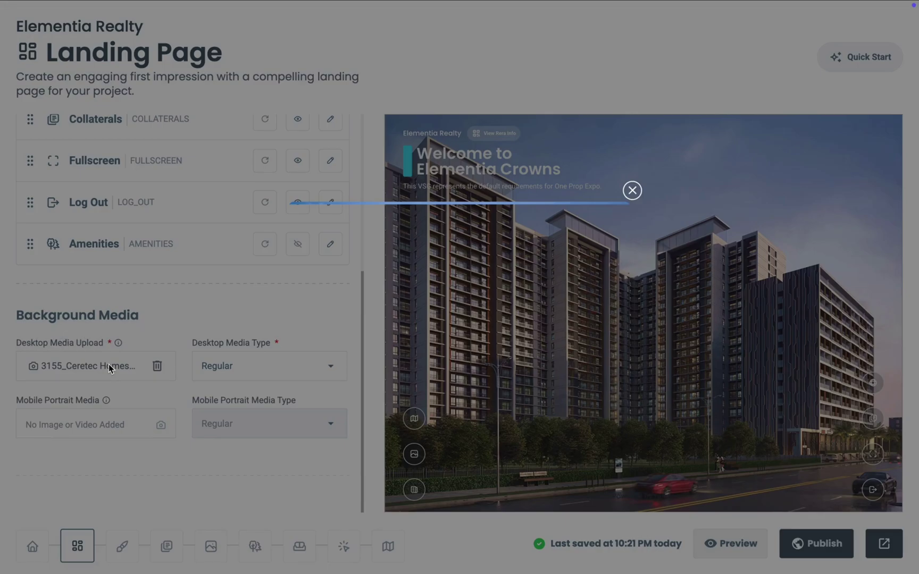
pyautogui.click(632, 190)
pyautogui.click(157, 366)
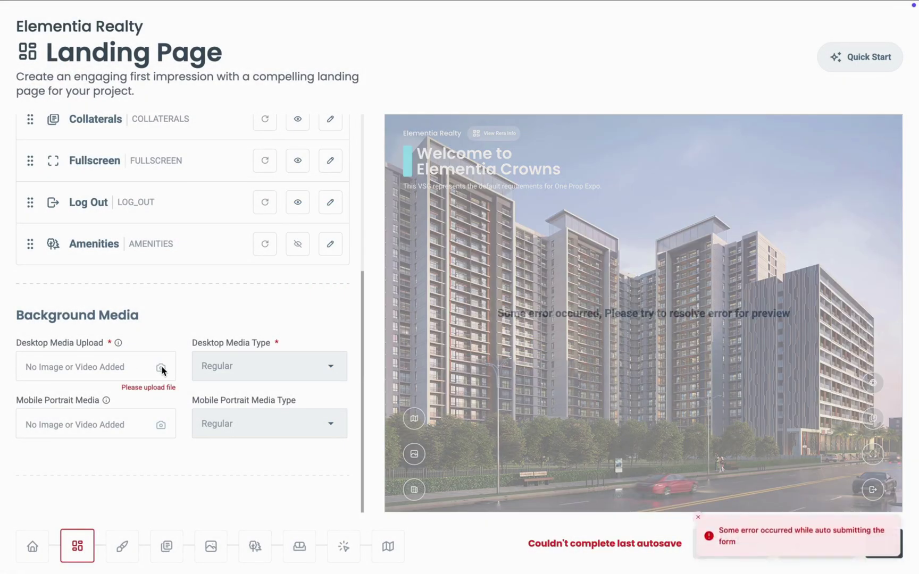
pyautogui.click(161, 368)
pyautogui.click(348, 226)
pyautogui.press('space')
pyautogui.press('space')
pyautogui.click(678, 411)
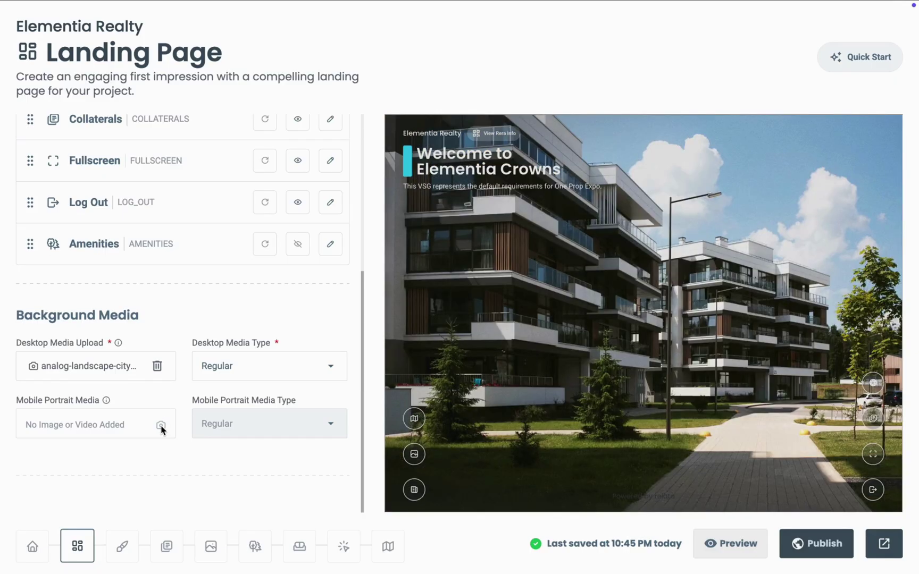
# Set pikaso-06_30_59-3.png as the mobile portrait media
pyautogui.click(162, 425)
pyautogui.click(382, 212)
pyautogui.press('space')
pyautogui.press('space')
pyautogui.click(677, 410)
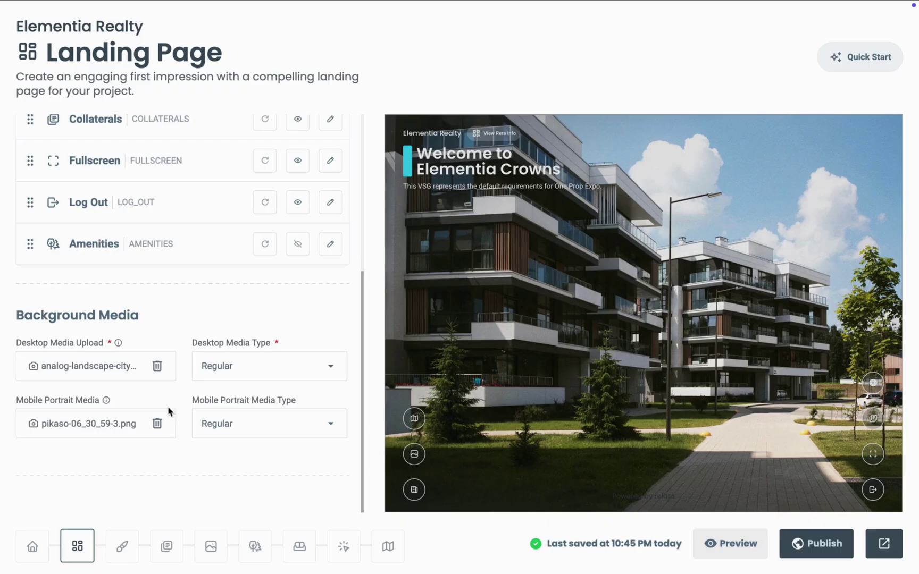
# Keep the desktop media type as Regular and preview the landing page
pyautogui.click(329, 367)
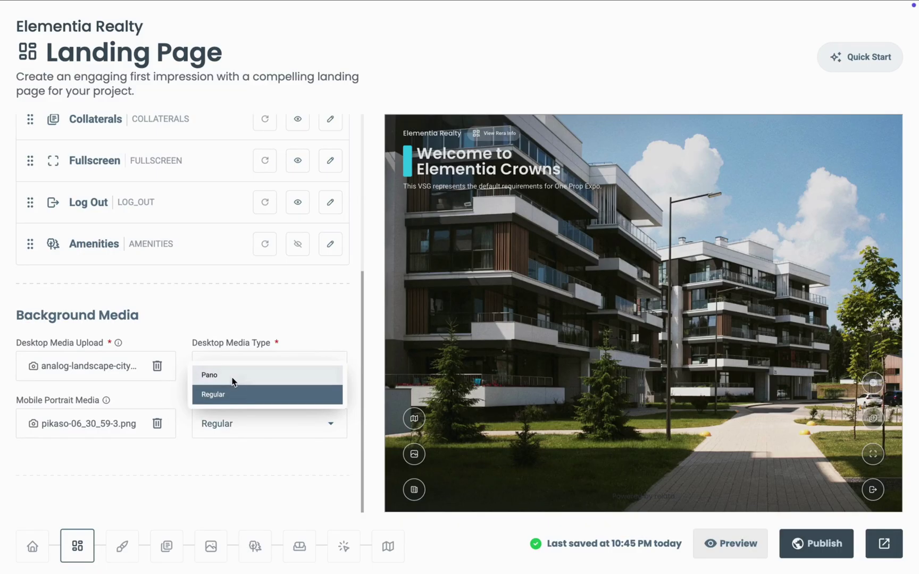
pyautogui.click(314, 332)
pyautogui.click(314, 332)
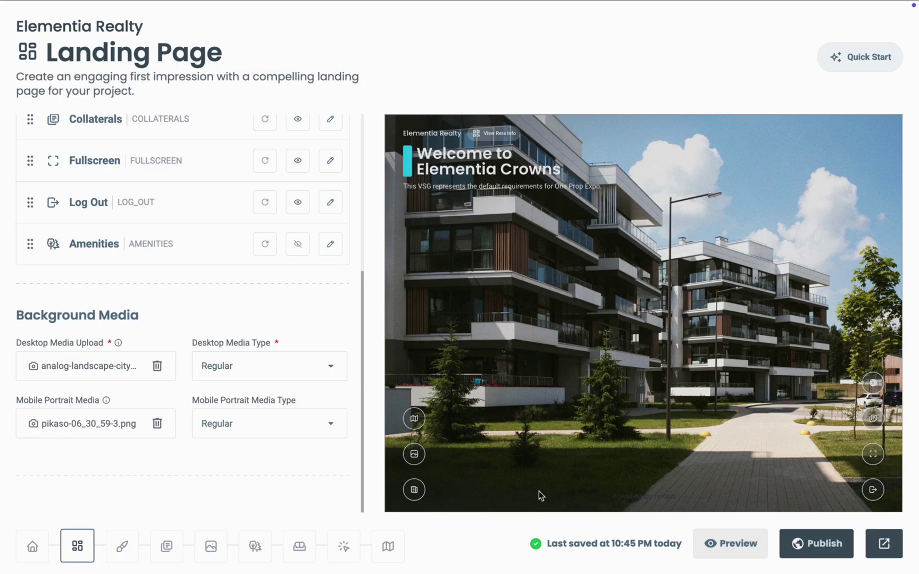
pyautogui.click(735, 543)
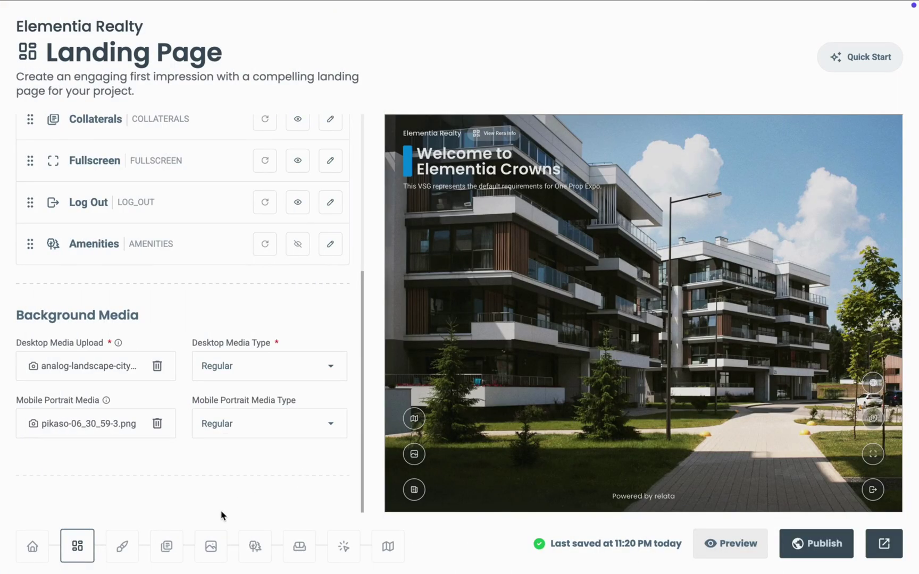
# Try a green accent brand colour in the Theming picker and preview the site
pyautogui.click(123, 548)
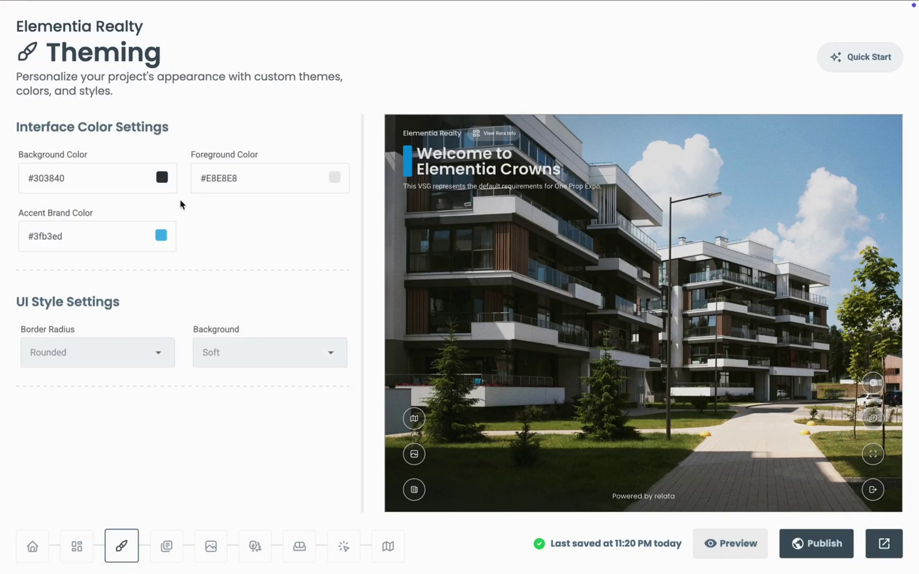
pyautogui.click(161, 236)
pyautogui.moveTo(166, 361)
pyautogui.mouseDown()
pyautogui.moveTo(144, 362)
pyautogui.moveTo(152, 363)
pyautogui.mouseUp()
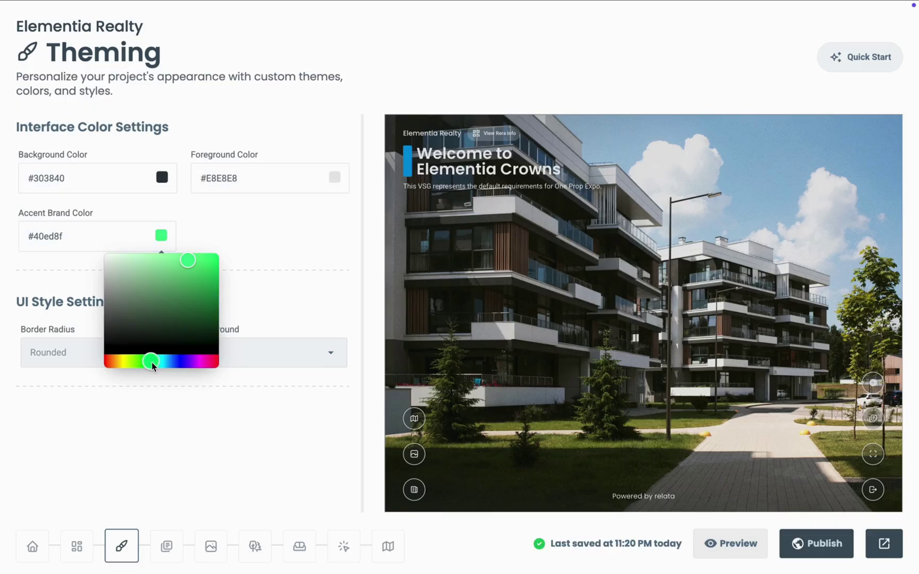
pyautogui.moveTo(190, 265); pyautogui.dragTo(199, 270)
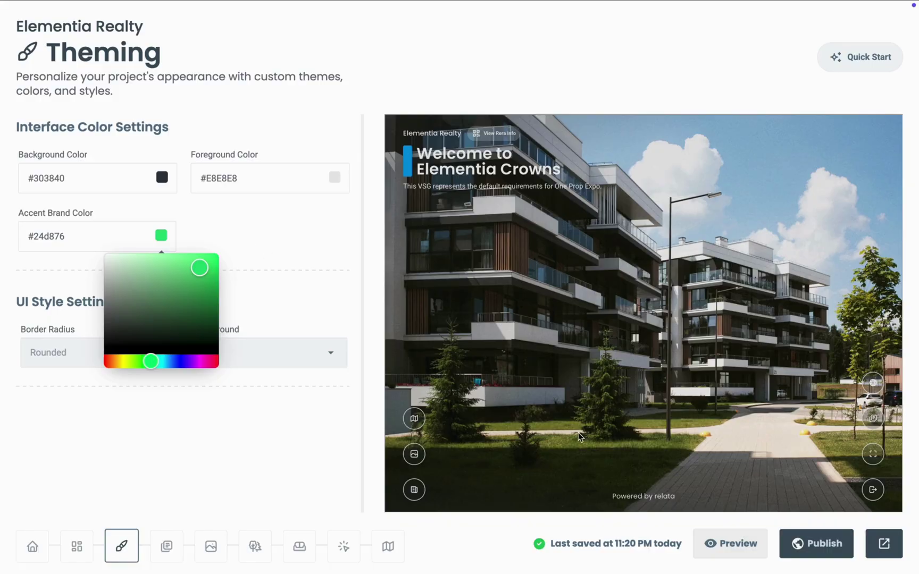
pyautogui.click(732, 544)
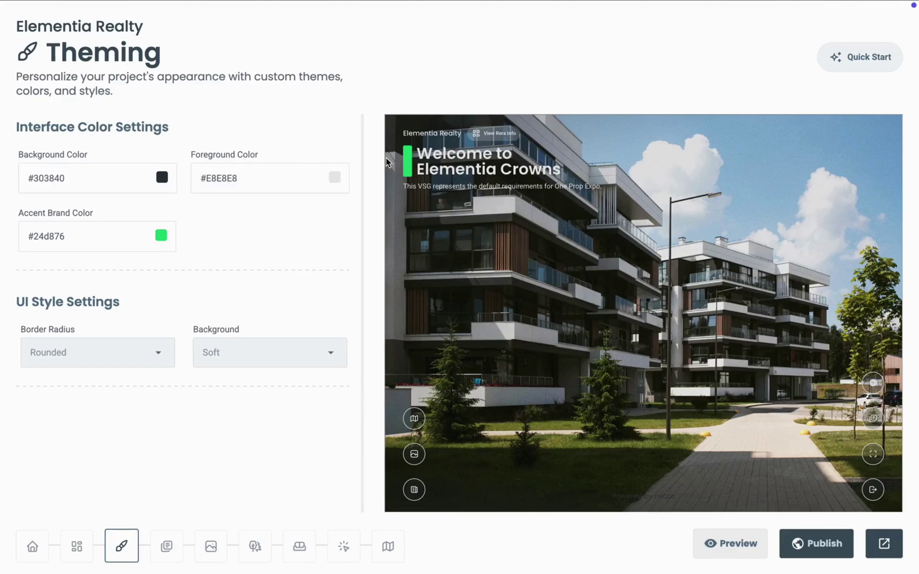
# Replace the accent hex value with blue 0092DB
pyautogui.click(161, 236)
pyautogui.moveTo(77, 243); pyautogui.dragTo(41, 242)
pyautogui.hotkey('ctrl', 'v')
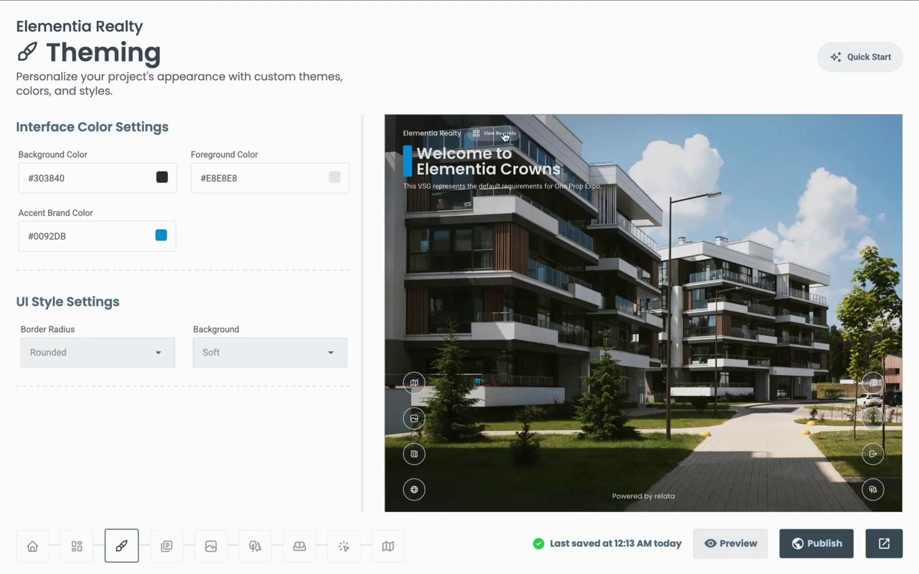
# On the Collaterals page, move Unit Plans below Floor Plans and delete the Floor Plans collection
pyautogui.click(169, 549)
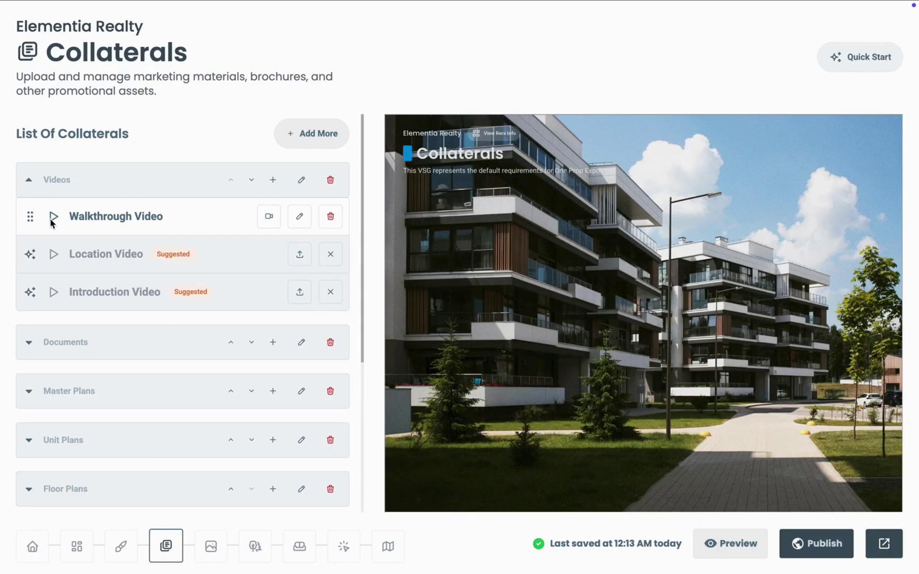
pyautogui.click(30, 181)
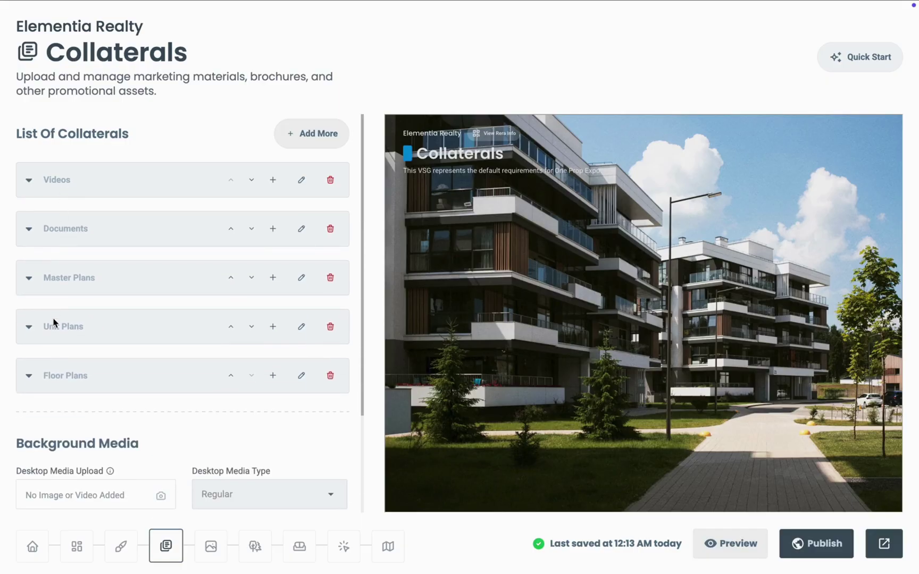
pyautogui.scroll(-2, 247, 157)
pyautogui.scroll(2, 249, 258)
pyautogui.click(251, 327)
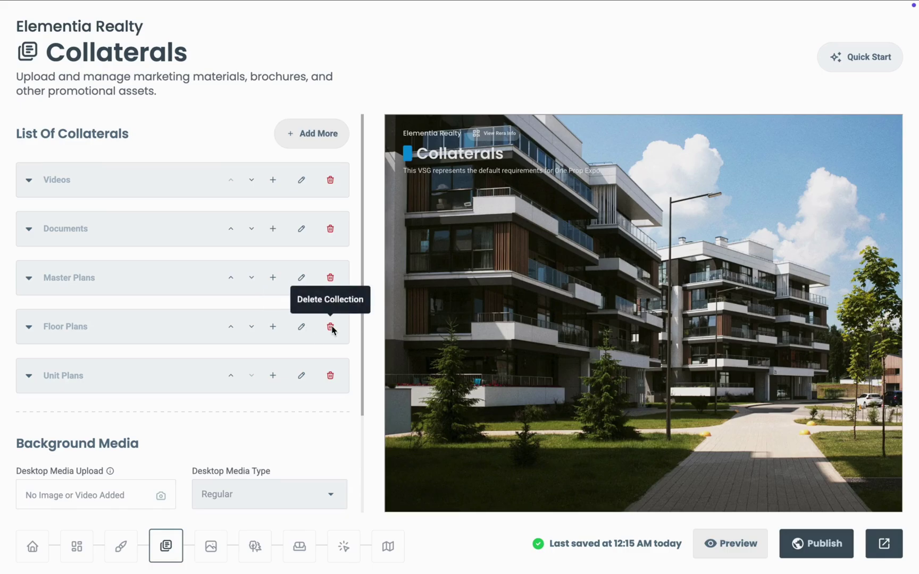
pyautogui.click(330, 327)
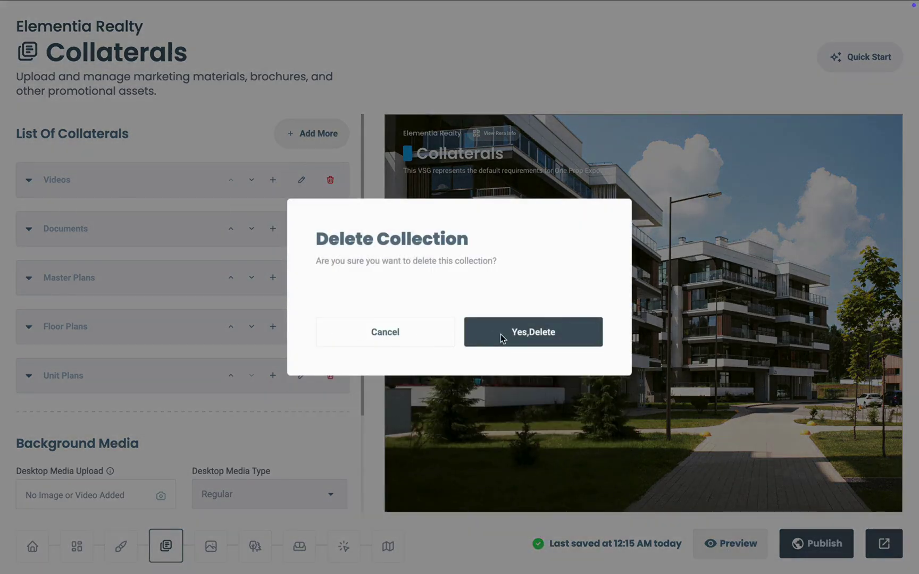
pyautogui.click(500, 334)
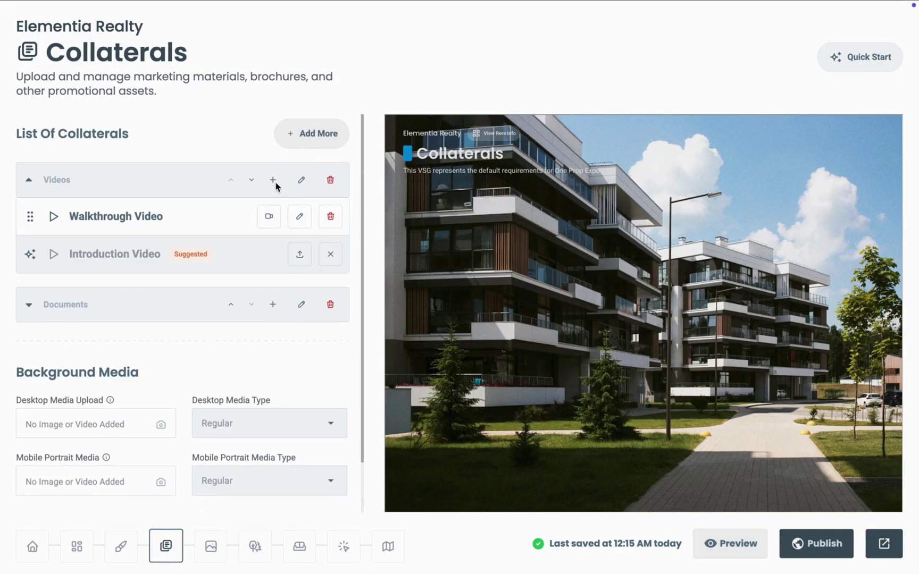
pyautogui.click(273, 180)
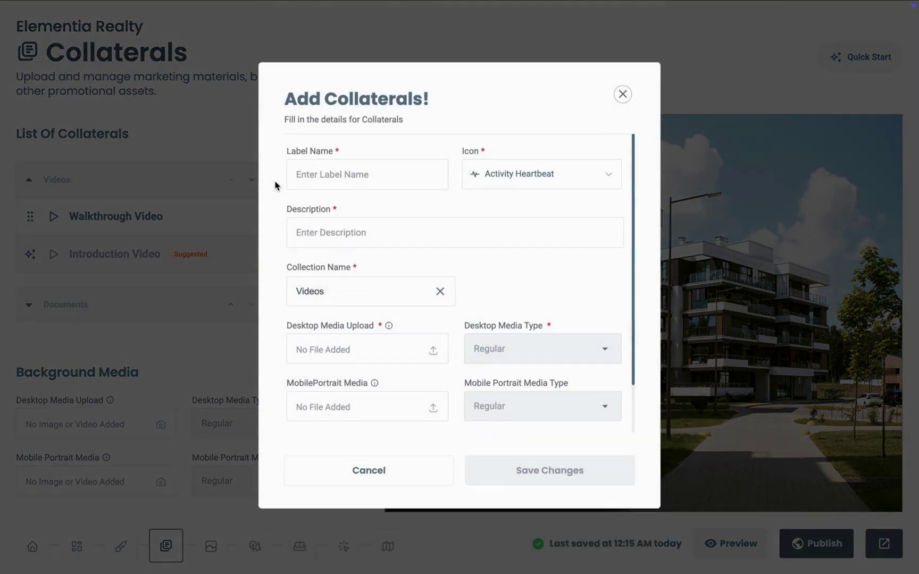
pyautogui.click(318, 181)
pyautogui.click(302, 208)
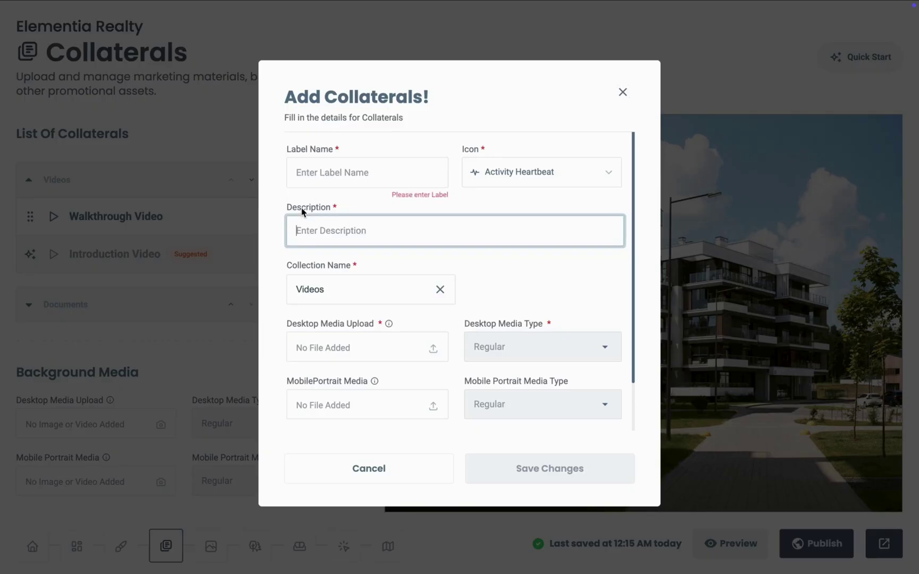
pyautogui.click(346, 178)
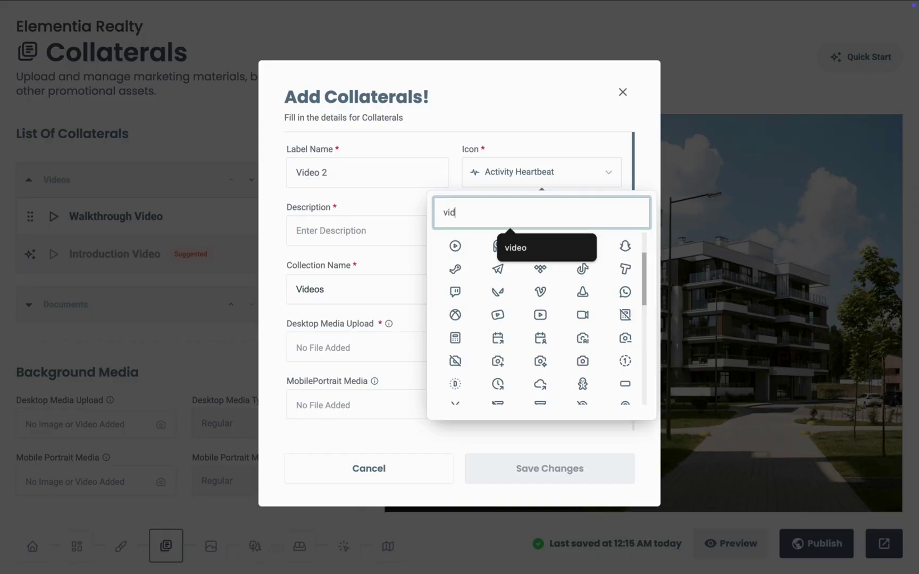
pyautogui.write('eo')
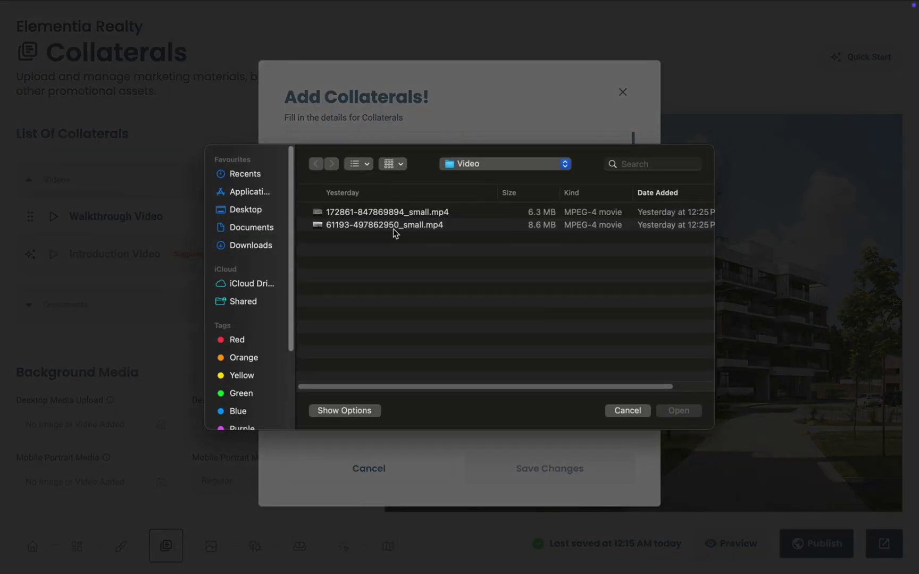
pyautogui.click(393, 225)
pyautogui.click(661, 411)
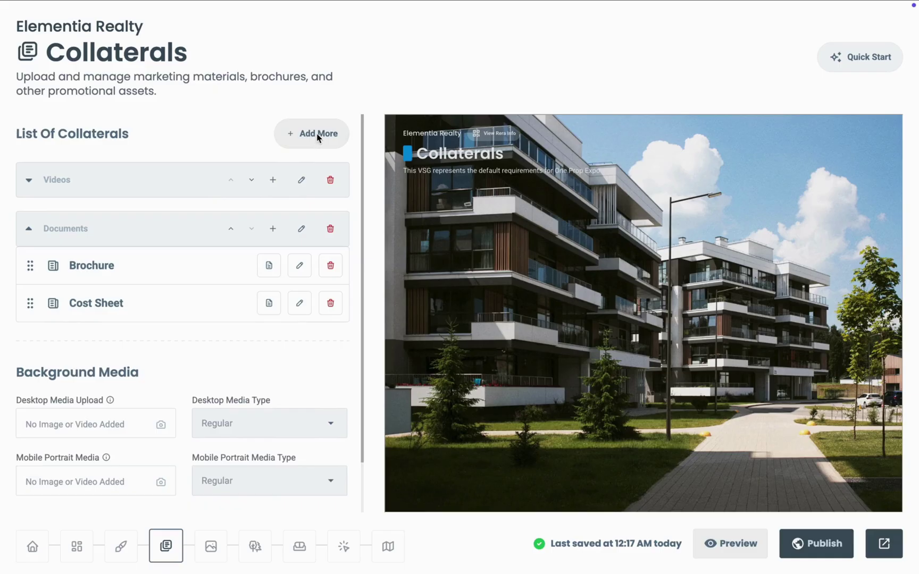
pyautogui.click(317, 137)
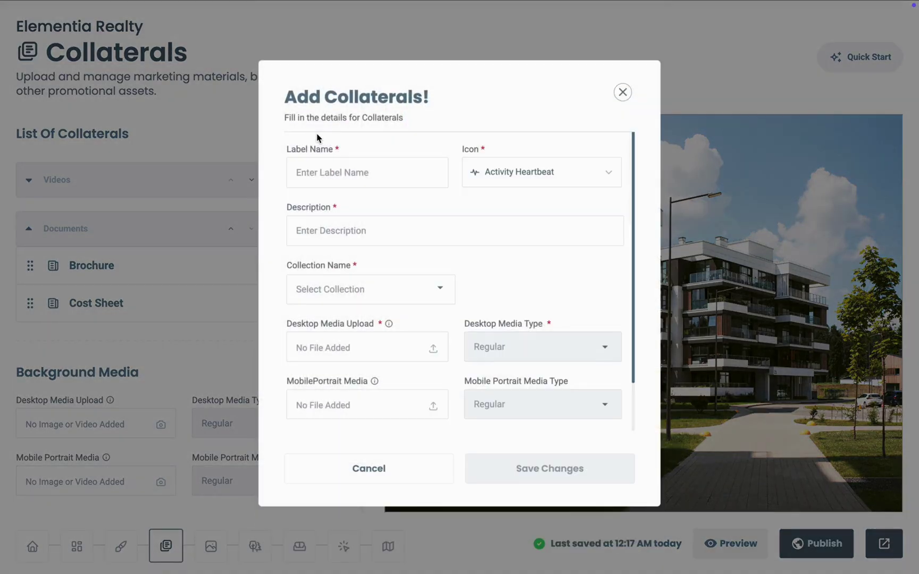
# Label the new collateral, give it the Photo icon and a photo gallery description
pyautogui.click(319, 181)
pyautogui.write('Gallery')
pyautogui.click(495, 166)
pyautogui.click(486, 220)
pyautogui.write('i')
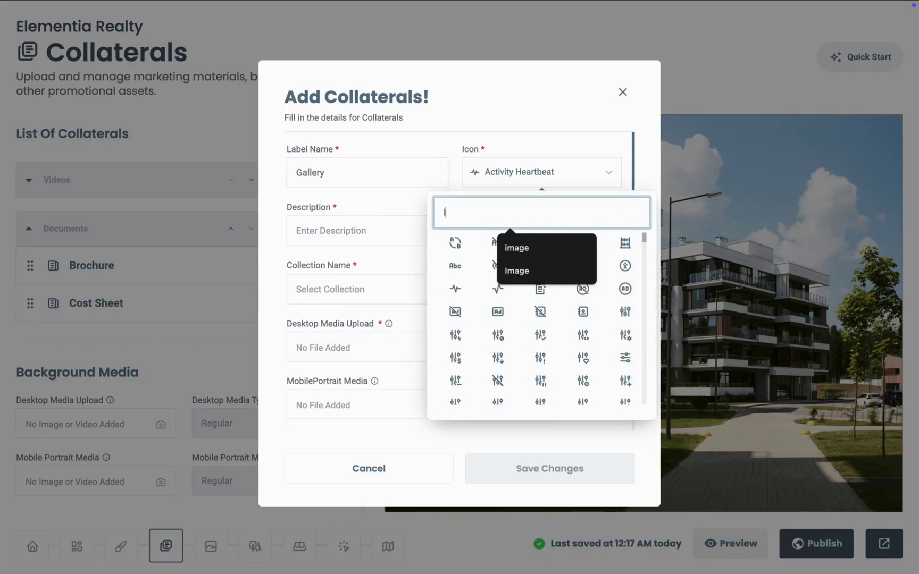
pyautogui.click(582, 358)
pyautogui.click(378, 240)
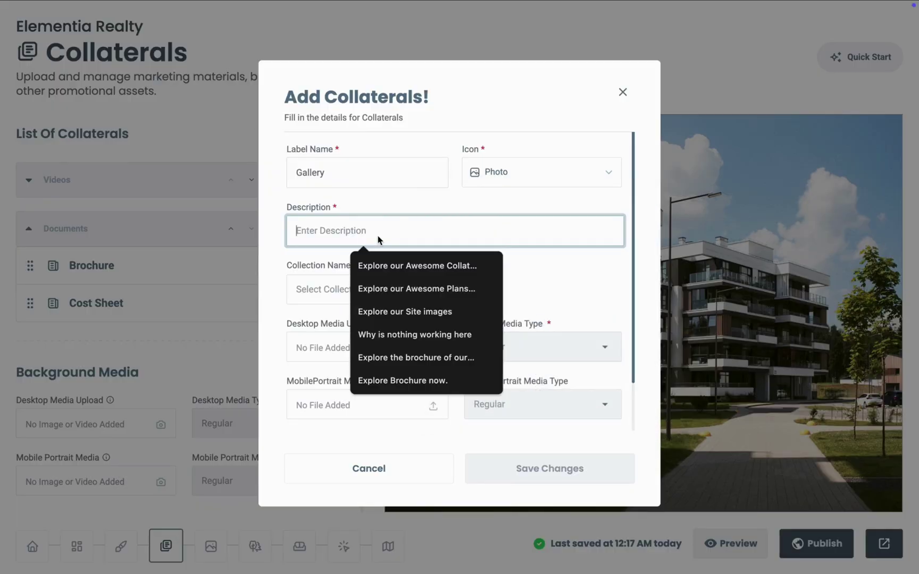
pyautogui.write('V')
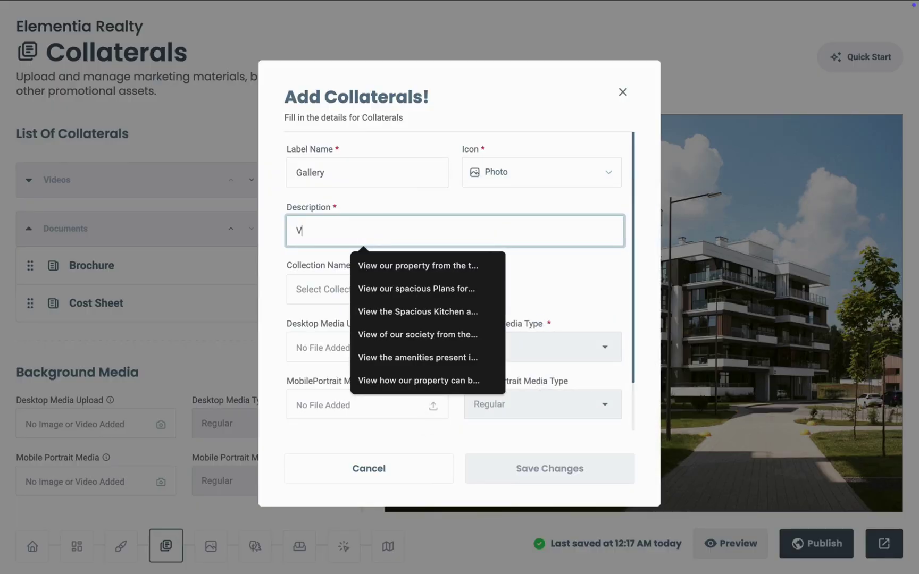
pyautogui.write('iew')
pyautogui.write('our Photo Gallery of our Project')
# Create a new Gallery collection for the item and upload the interior design image
pyautogui.click(380, 297)
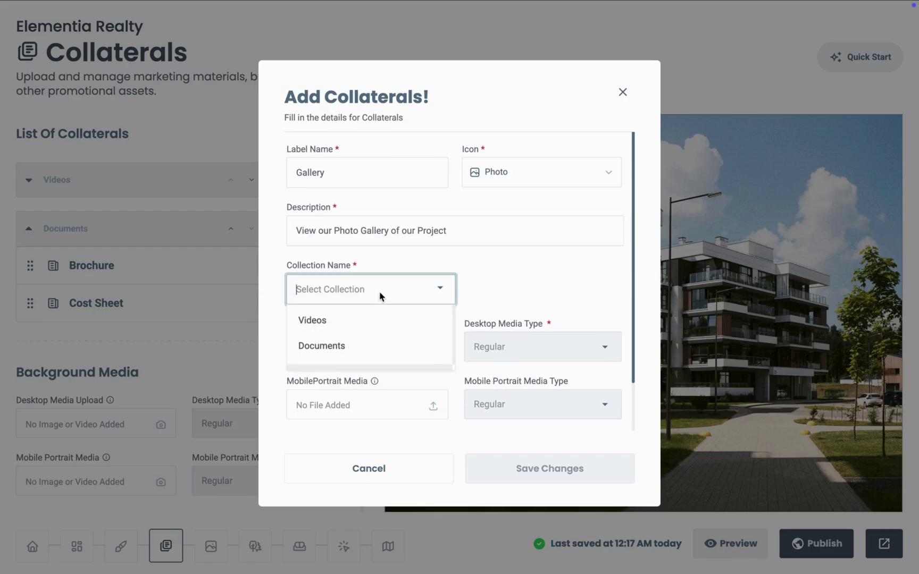
pyautogui.write('Gallery')
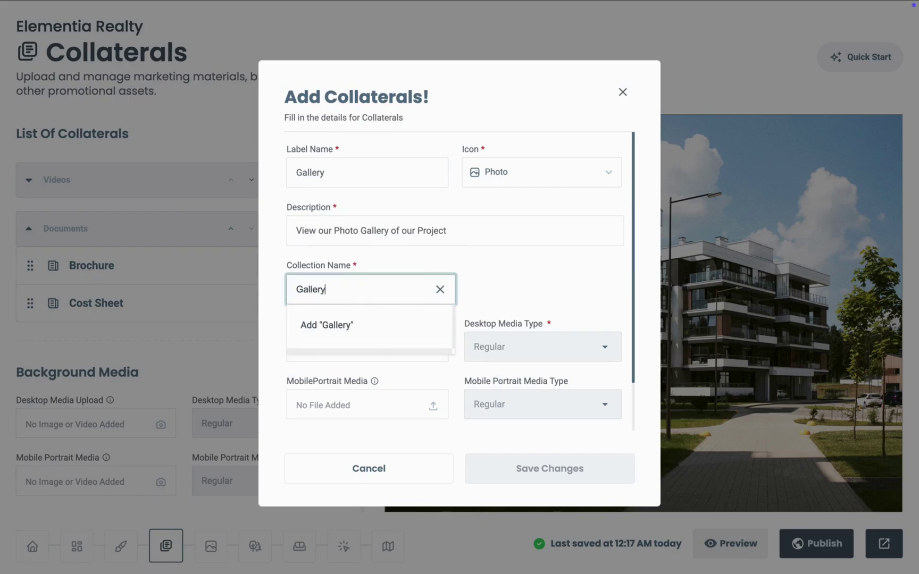
pyautogui.click(353, 323)
pyautogui.click(353, 322)
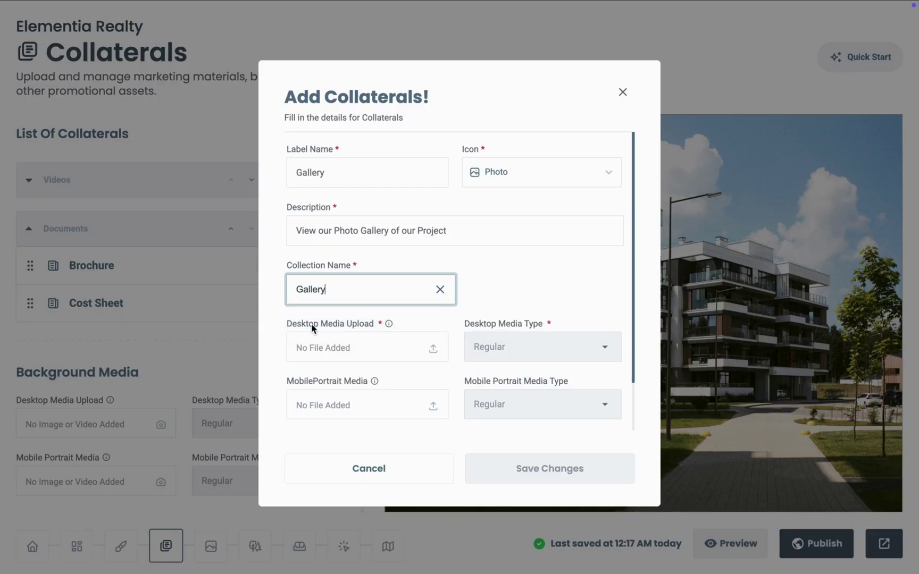
pyautogui.scroll(-2, 417, 354)
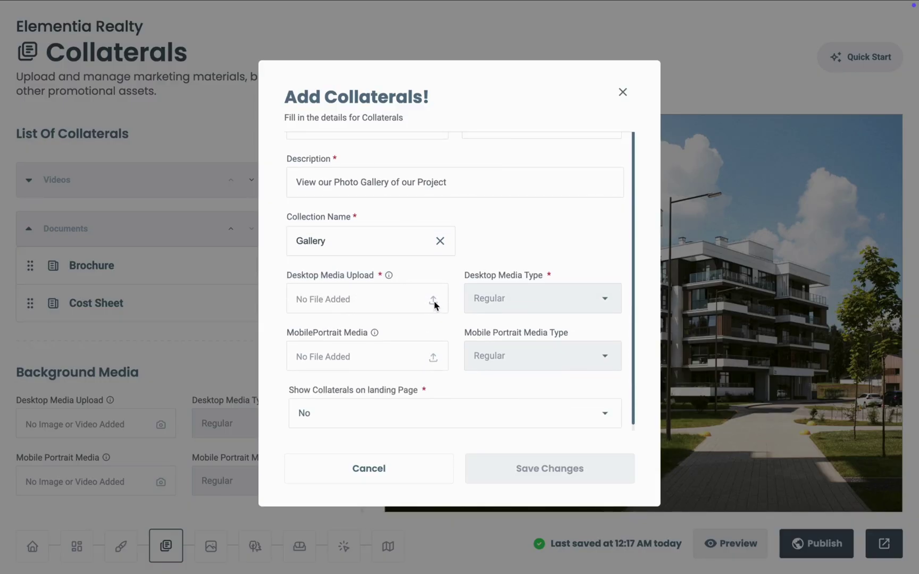
pyautogui.click(433, 304)
pyautogui.doubleClick(436, 258)
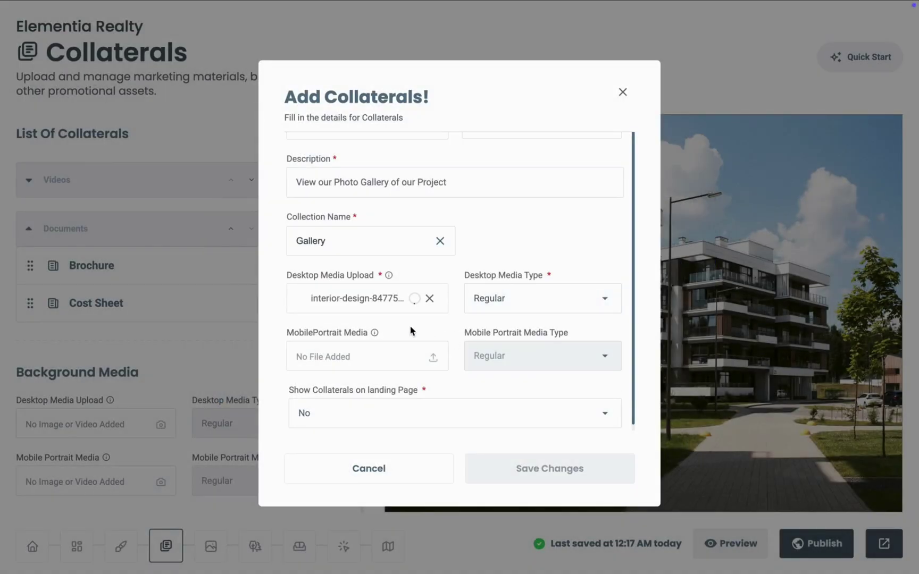
# Rename the item's label to Interior and save the new collateral
pyautogui.scroll(2, 340, 175)
pyautogui.click(328, 172)
pyautogui.press('super+a')
pyautogui.write('Inter')
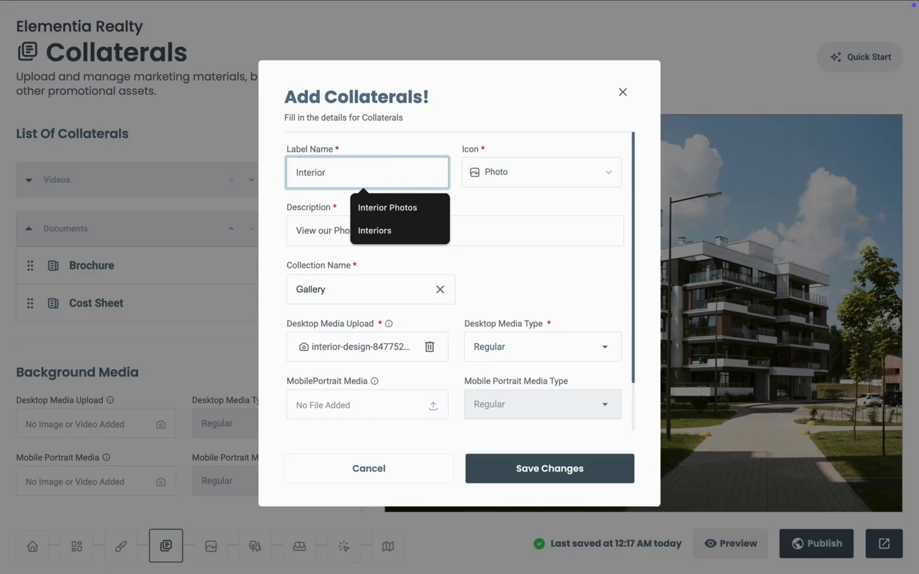
pyautogui.click(487, 215)
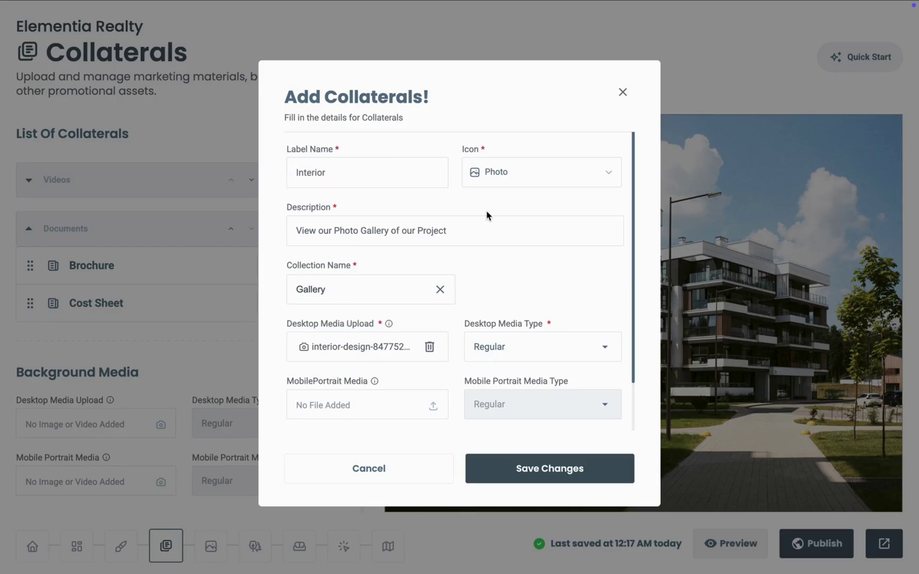
pyautogui.scroll(-1, 345, 319)
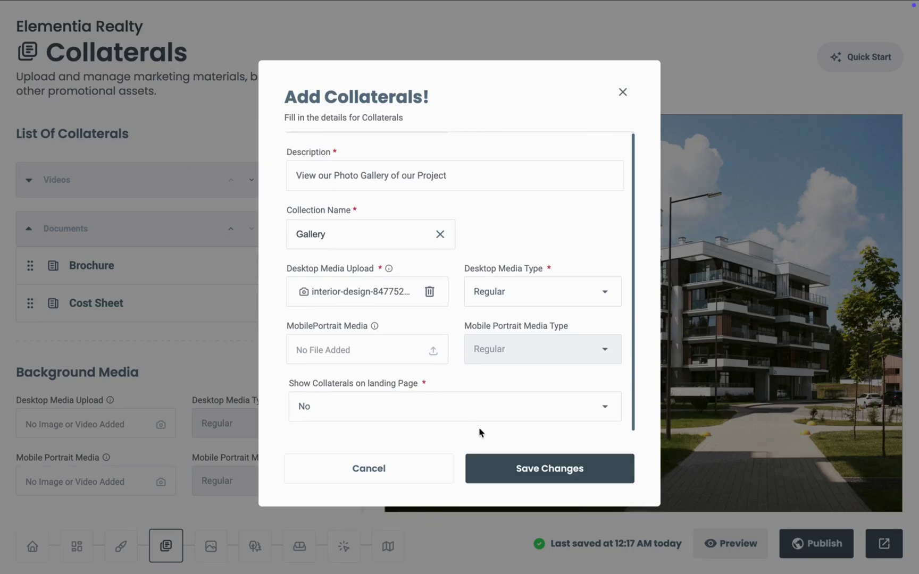
pyautogui.click(517, 472)
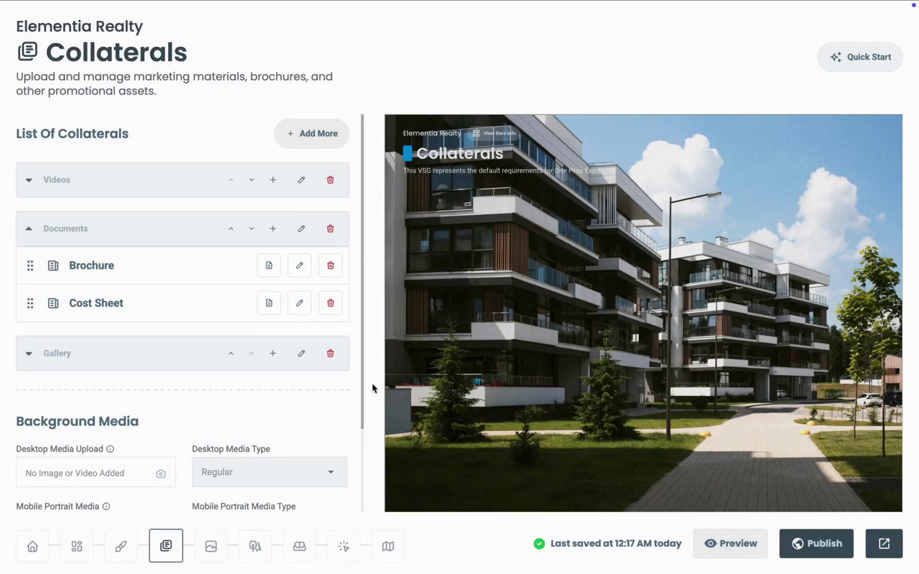
# Play the Walkthrough Video and the next video in the collaterals preview, then close the player
pyautogui.click(30, 353)
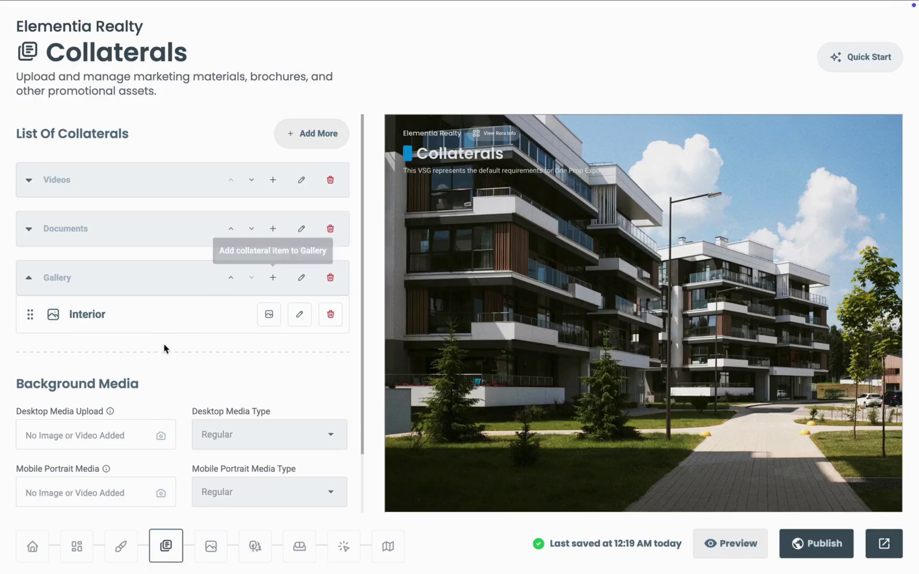
pyautogui.scroll(-1, 151, 355)
pyautogui.click(29, 258)
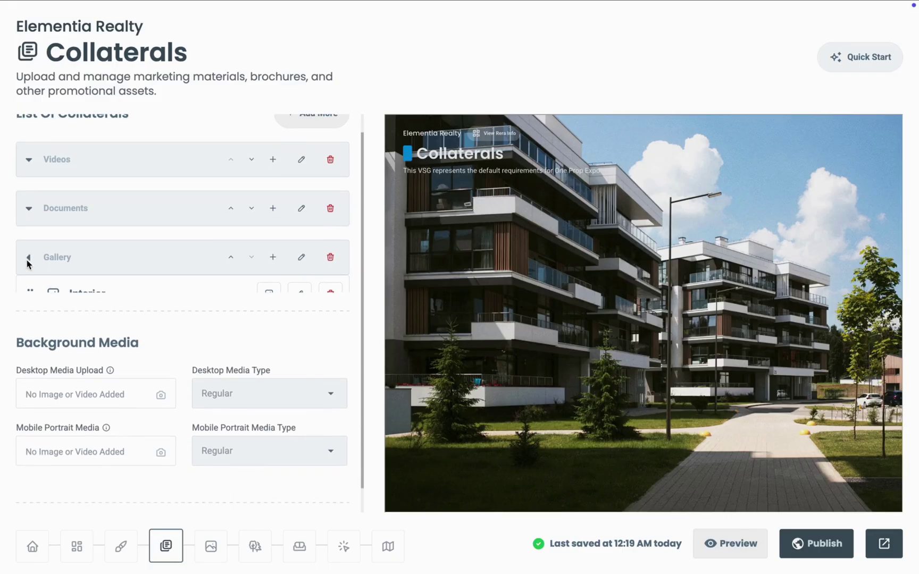
pyautogui.scroll(-1, 26, 262)
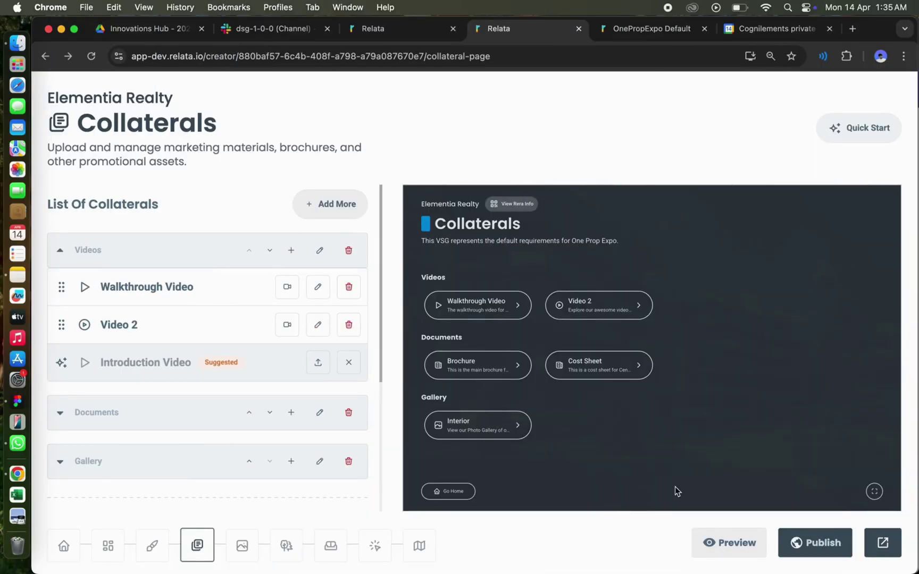
pyautogui.click(464, 314)
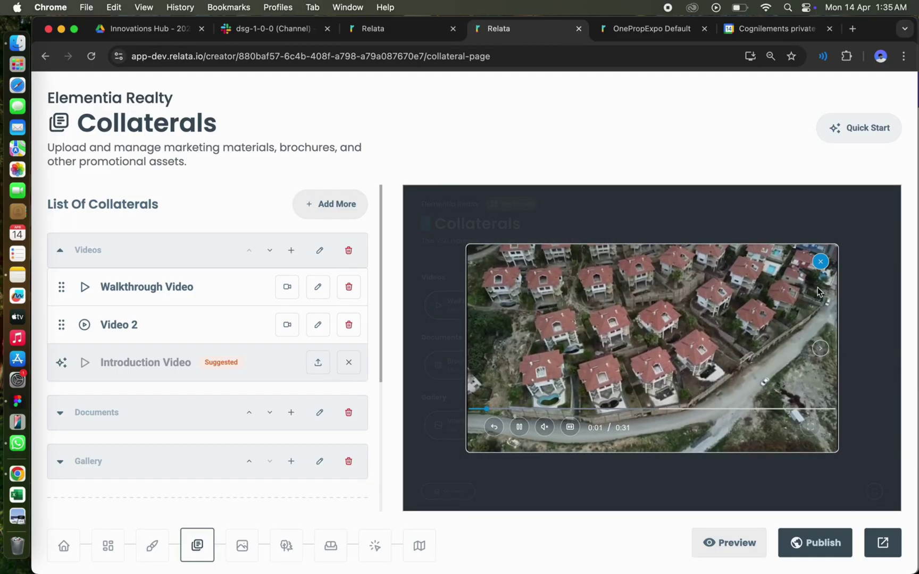
pyautogui.click(821, 347)
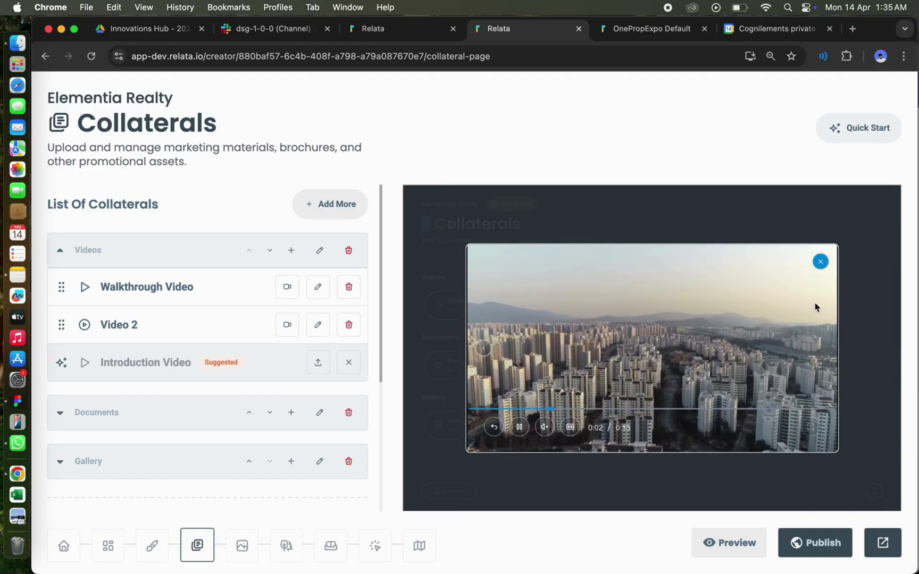
pyautogui.click(820, 261)
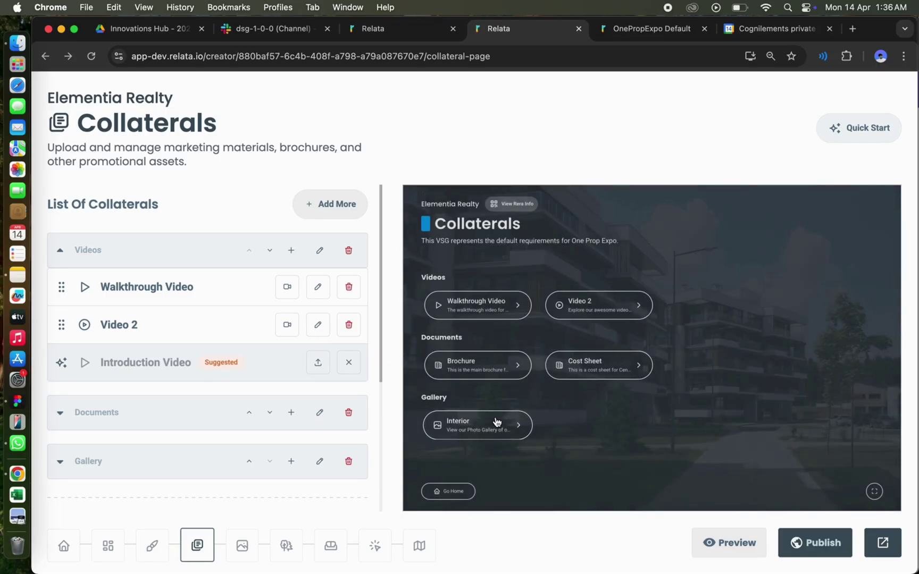
# Open and close the Interior photo and Cost Sheet previews, then make the browser fullscreen
pyautogui.click(495, 422)
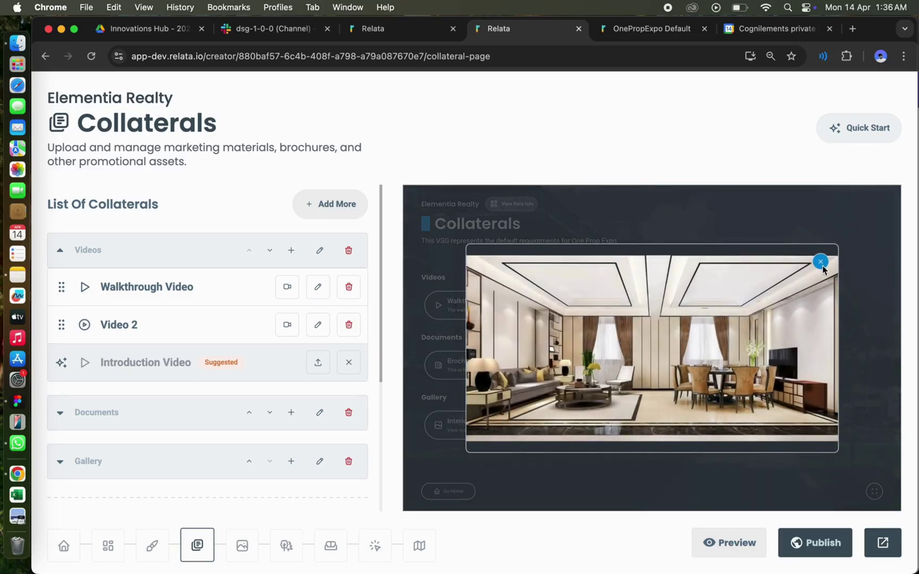
pyautogui.click(821, 263)
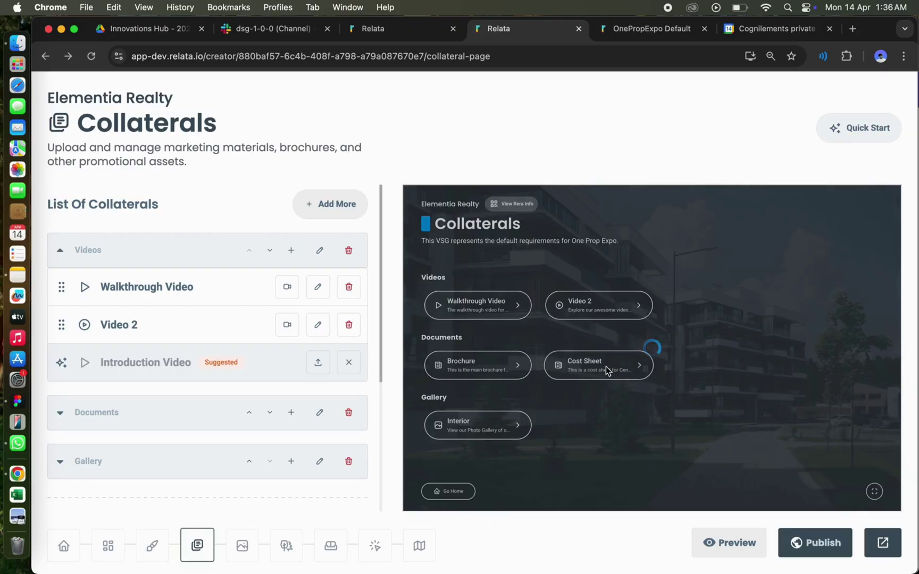
pyautogui.click(607, 370)
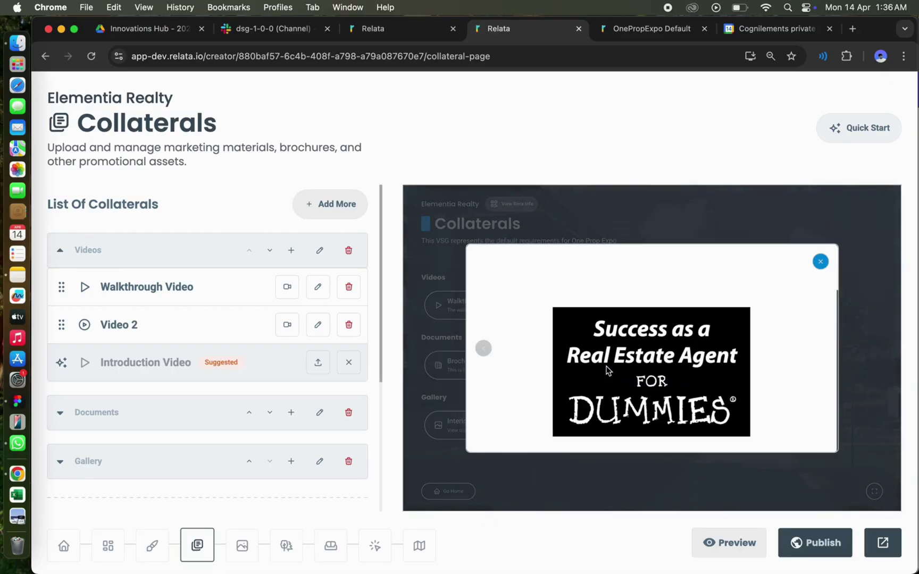
pyautogui.click(822, 262)
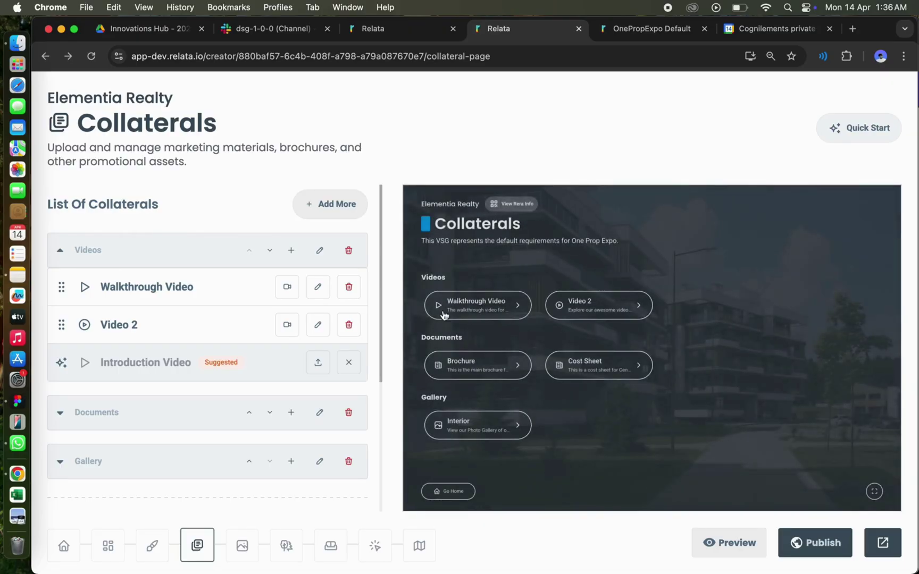
pyautogui.press('ctrl+super+f')
pyautogui.scroll(-3, 162, 500)
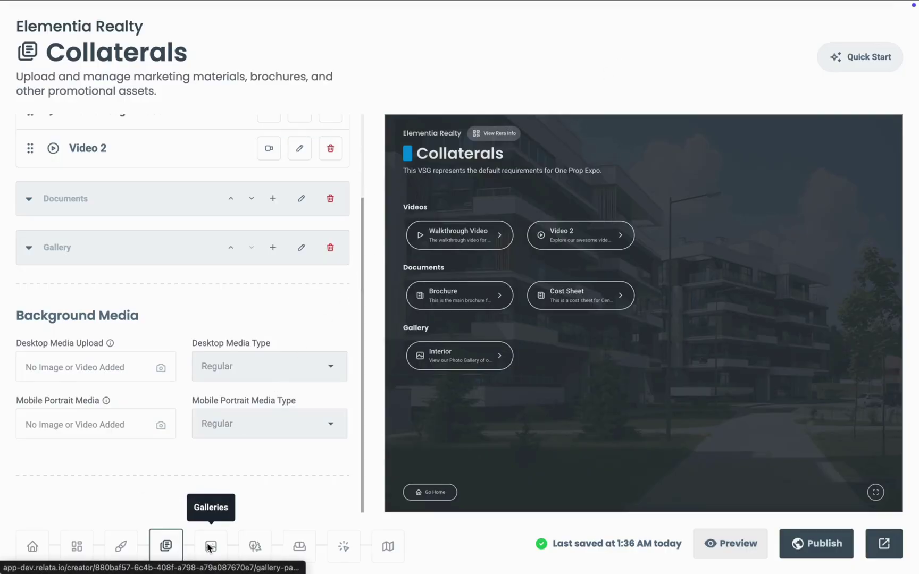
# On the Galleries page, delete the Elevation collection
pyautogui.click(210, 546)
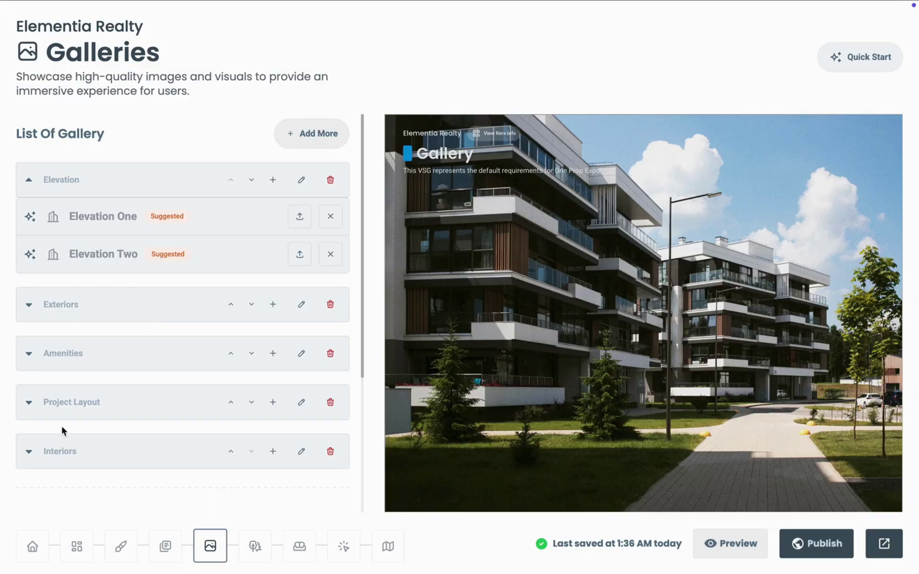
pyautogui.scroll(-5, 172, 437)
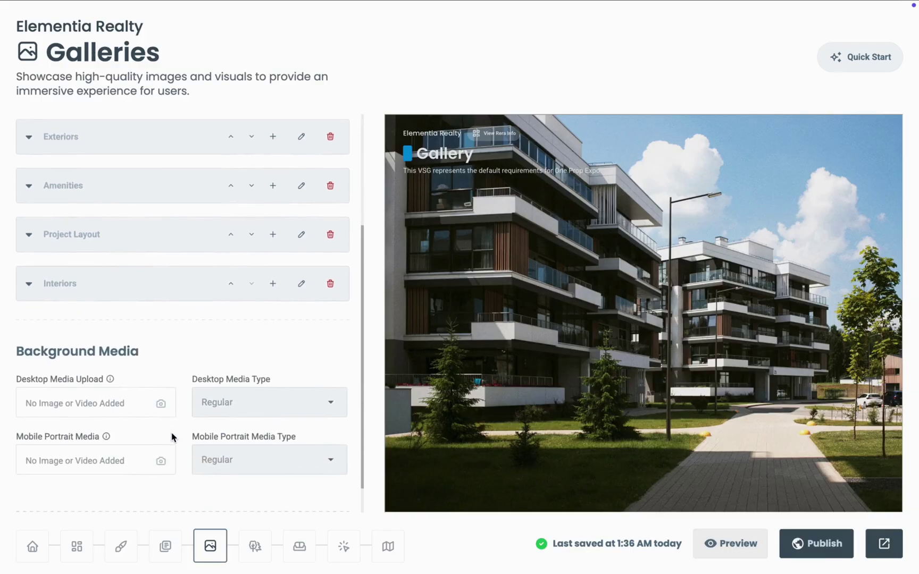
pyautogui.scroll(4, 172, 435)
pyautogui.scroll(1, 172, 437)
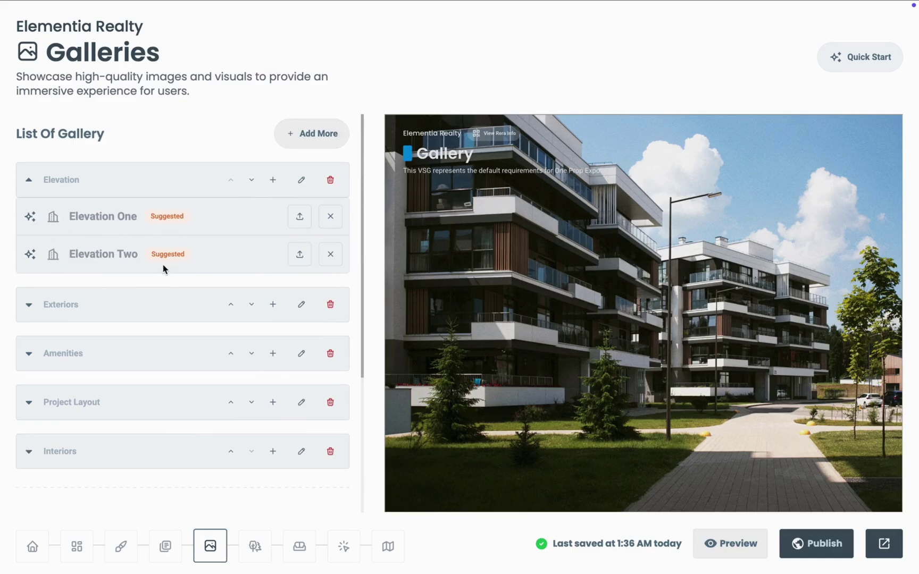
pyautogui.click(330, 180)
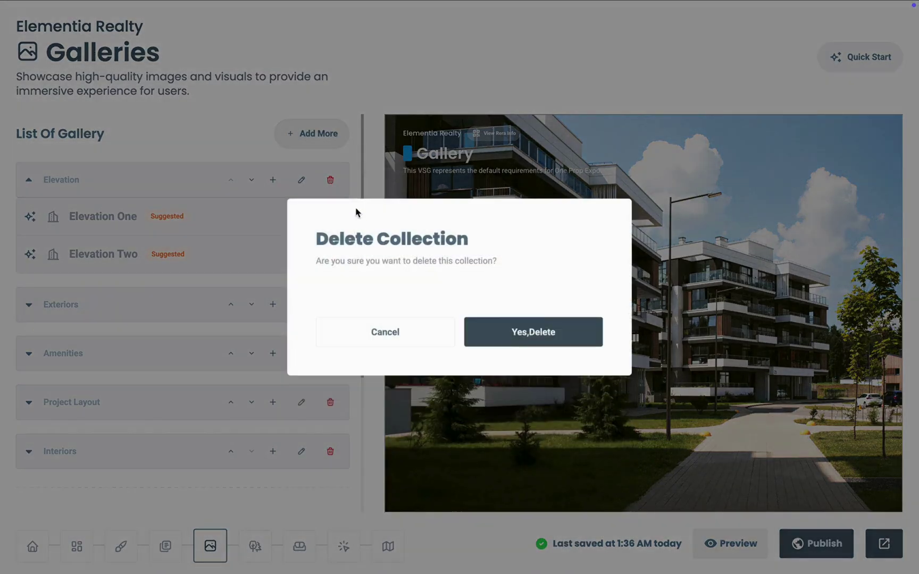
pyautogui.click(502, 331)
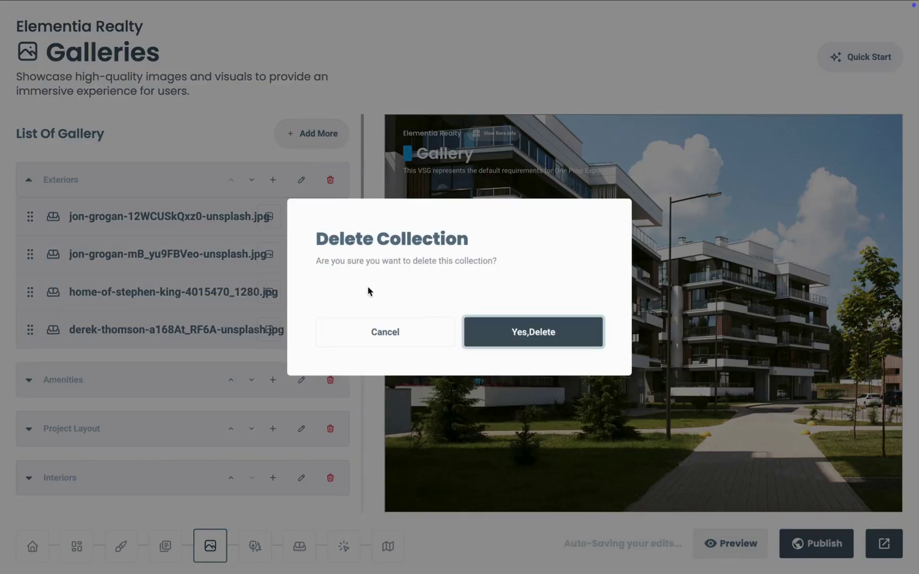
pyautogui.click(368, 340)
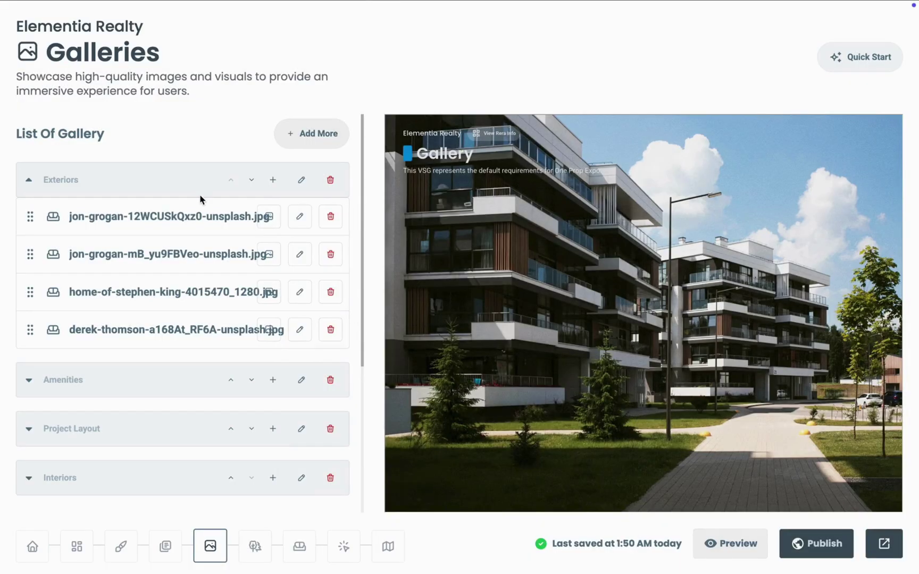
# Preview the Exteriors gallery, stepping through two more images before leaving it
pyautogui.click(29, 181)
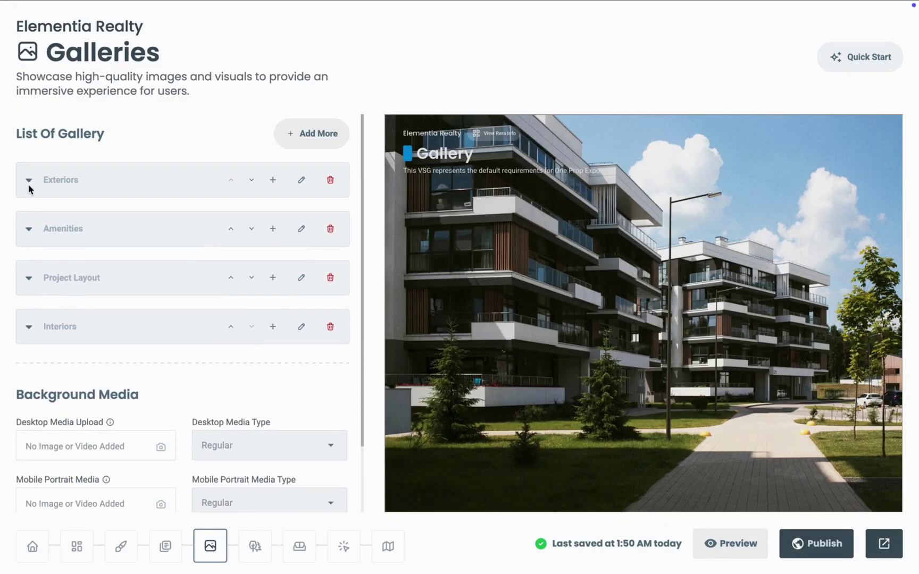
pyautogui.click(30, 229)
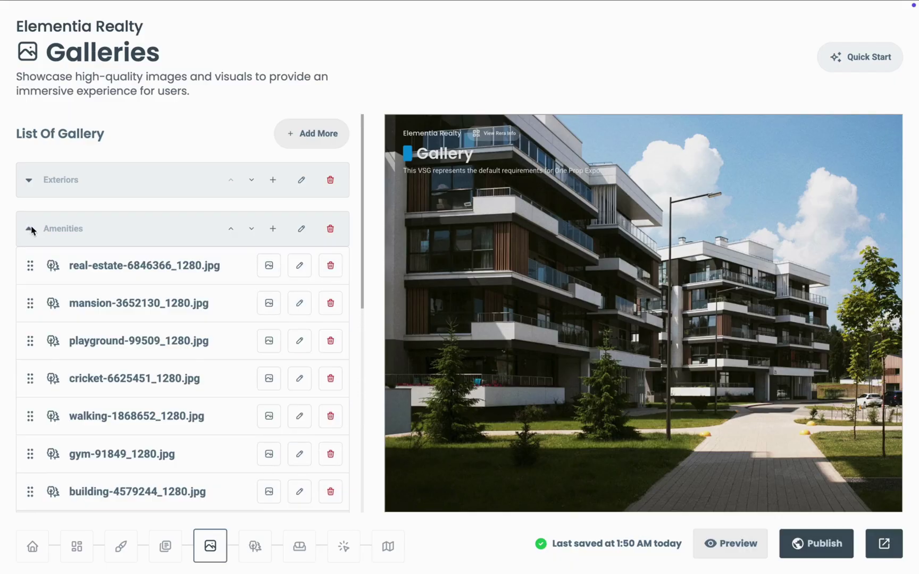
pyautogui.scroll(-2, 31, 230)
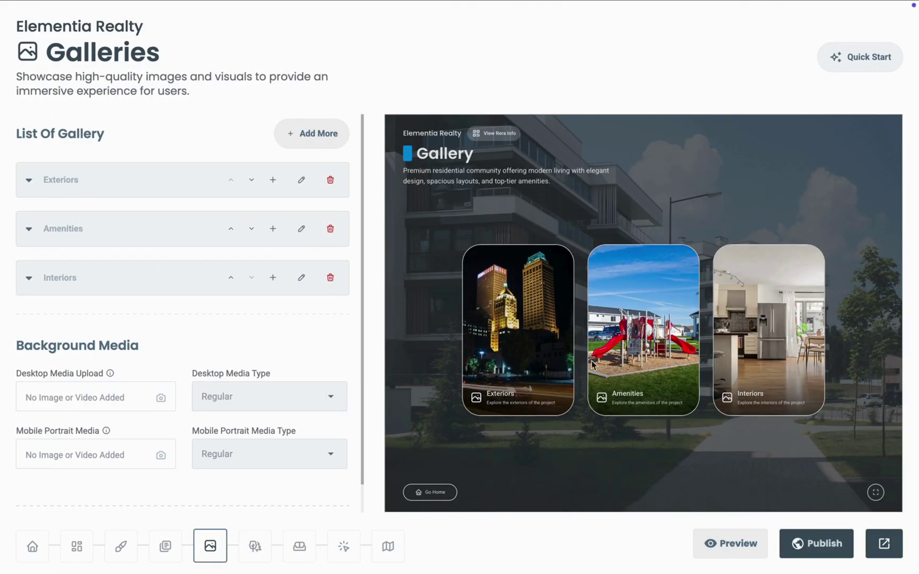
pyautogui.click(510, 366)
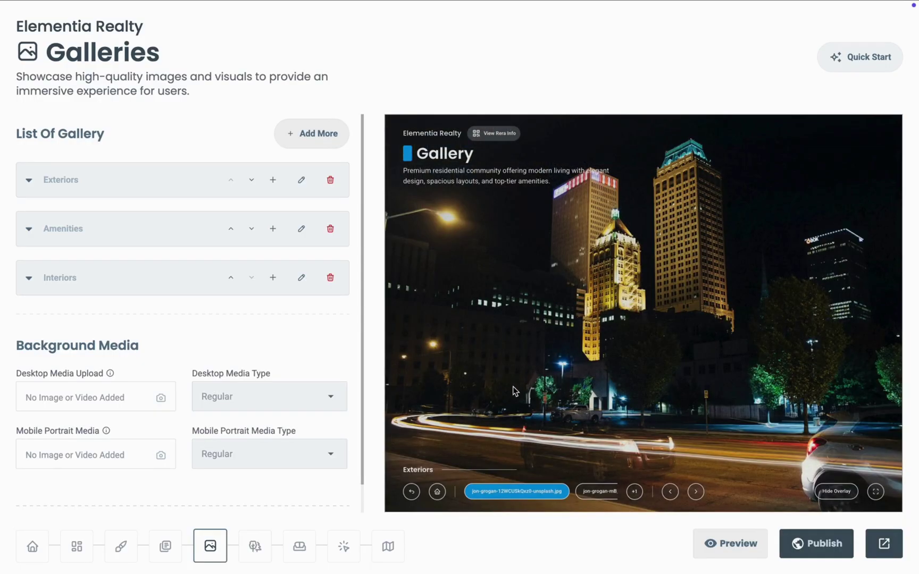
pyautogui.click(696, 492)
pyautogui.click(697, 492)
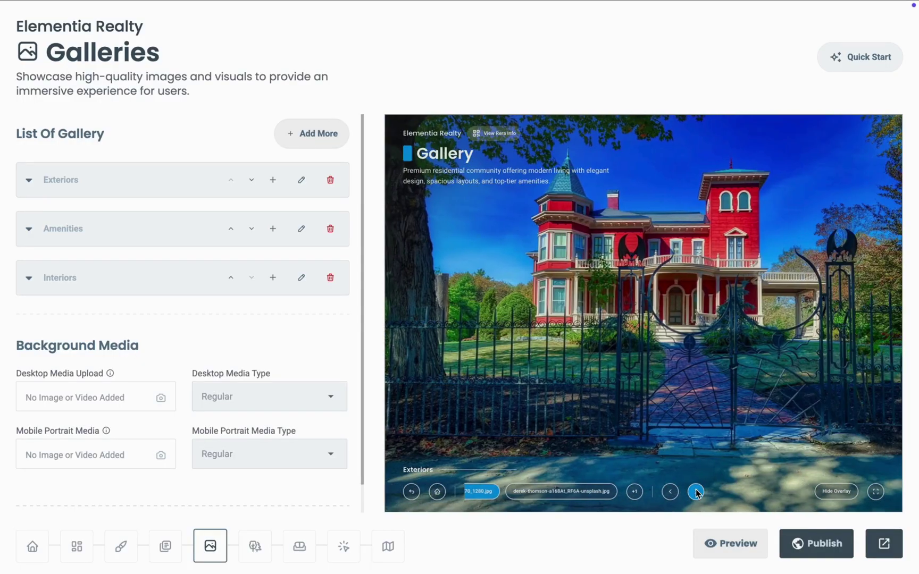
pyautogui.click(411, 492)
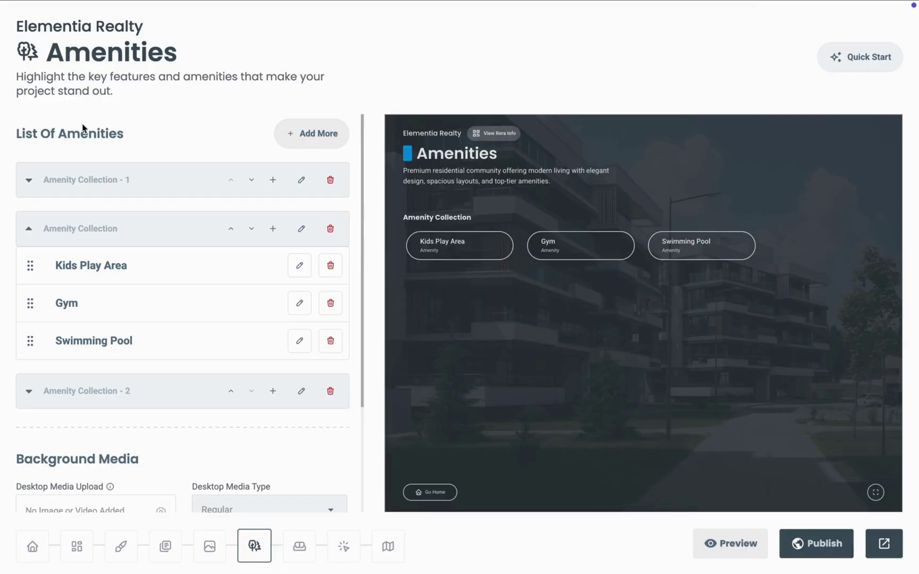
# Re-save the Kids Play Area amenity in the Amenity Collection and check its photo
pyautogui.click(29, 229)
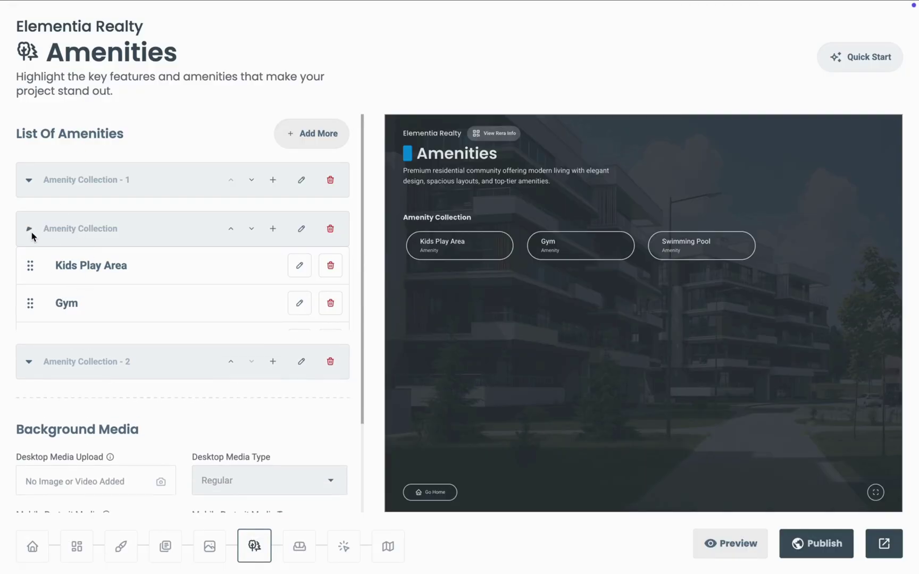
pyautogui.click(29, 180)
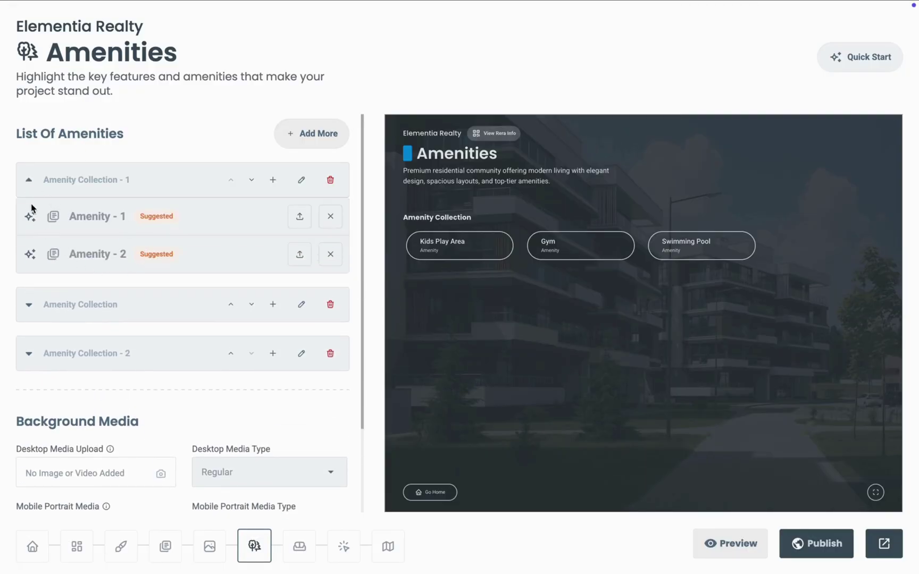
pyautogui.click(29, 182)
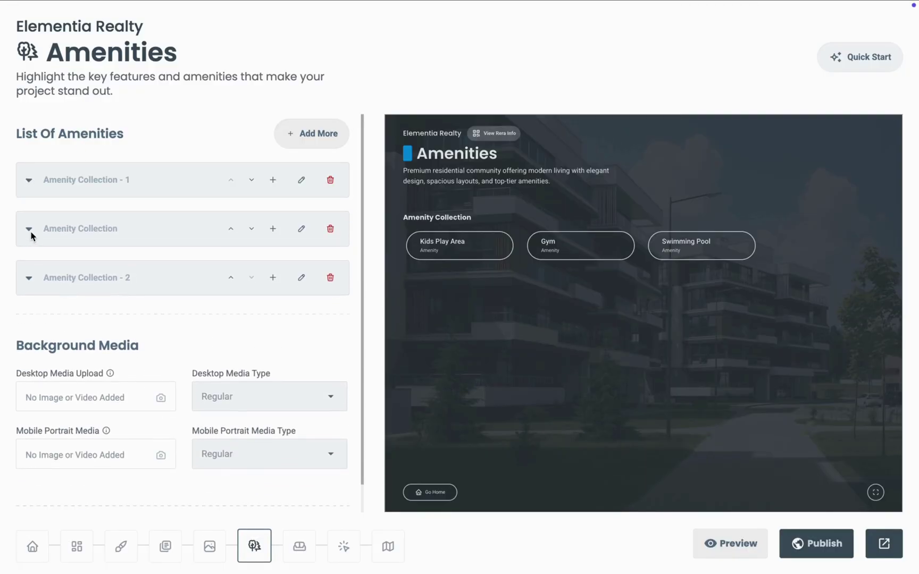
pyautogui.click(30, 234)
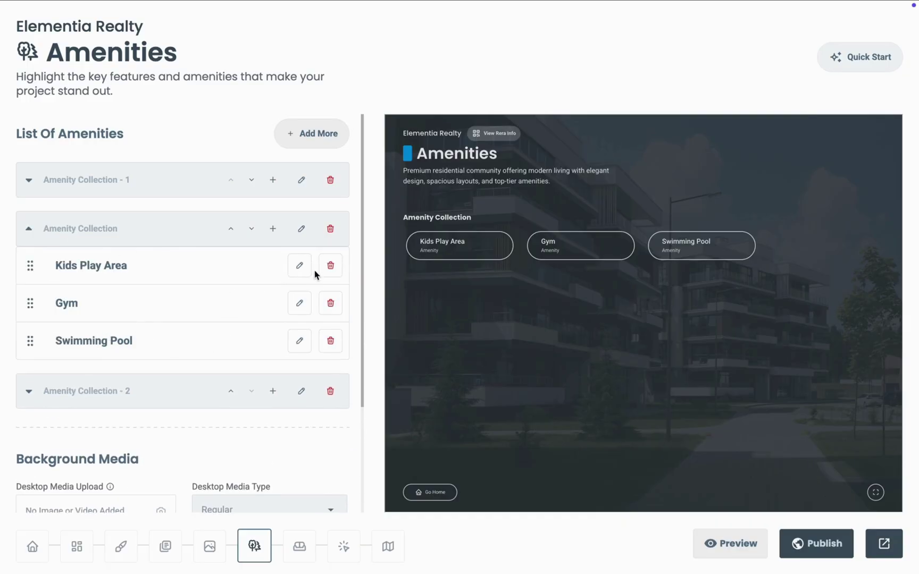
pyautogui.click(300, 264)
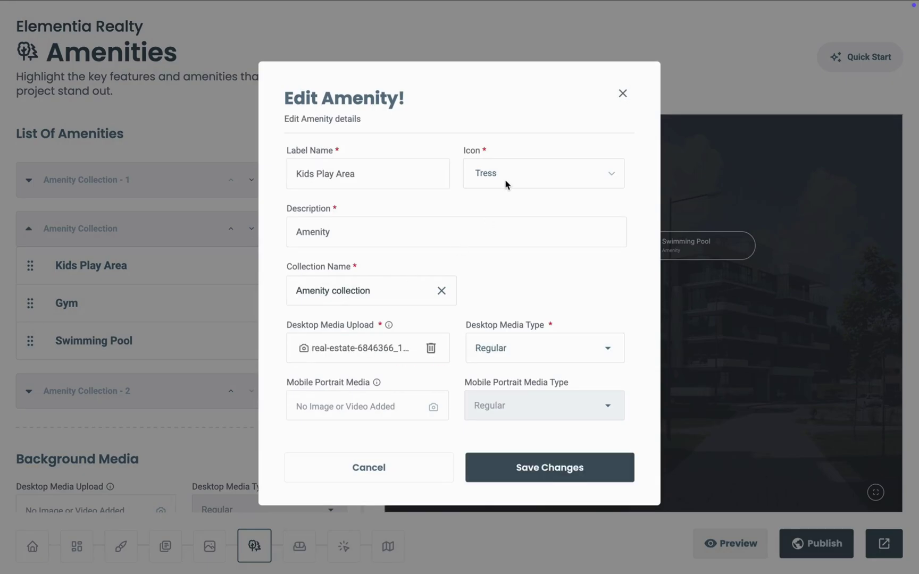
pyautogui.click(524, 477)
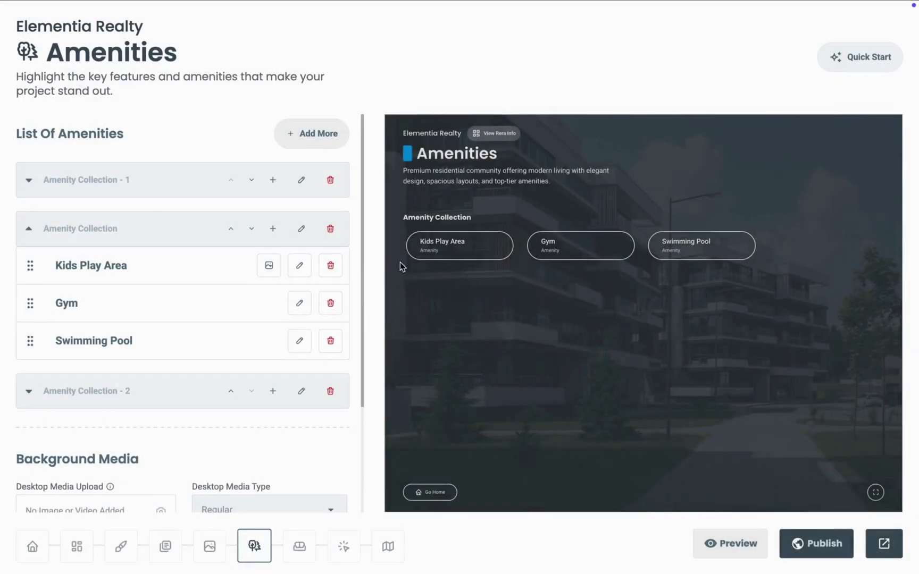
pyautogui.click(269, 266)
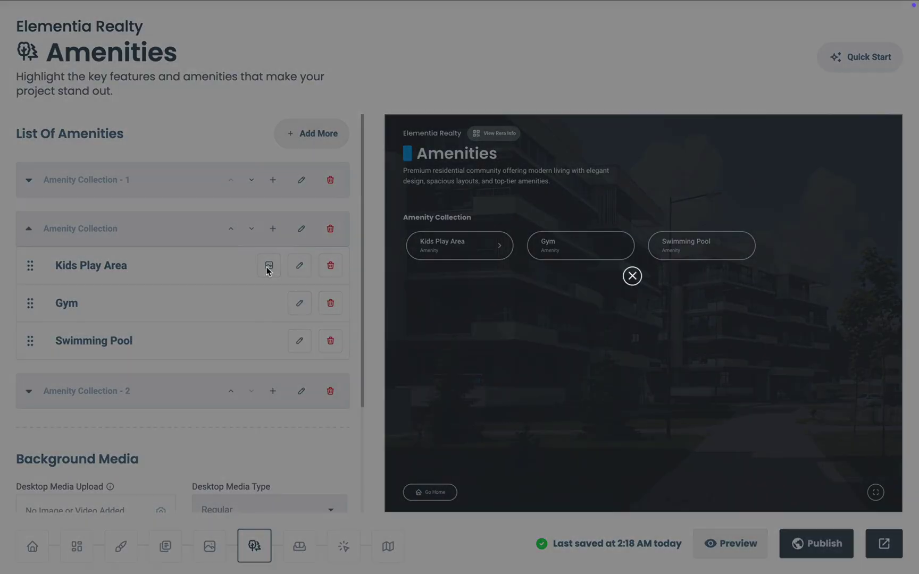
pyautogui.click(632, 162)
# Re-save the Gym amenity and page between the Kids Play Area and Gym photos in the preview
pyautogui.click(301, 303)
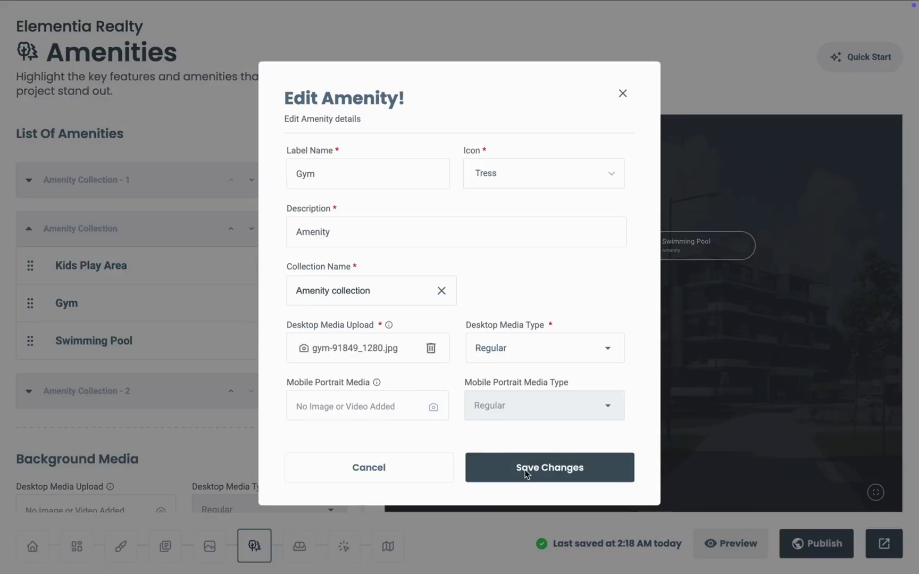
pyautogui.click(525, 471)
pyautogui.click(453, 254)
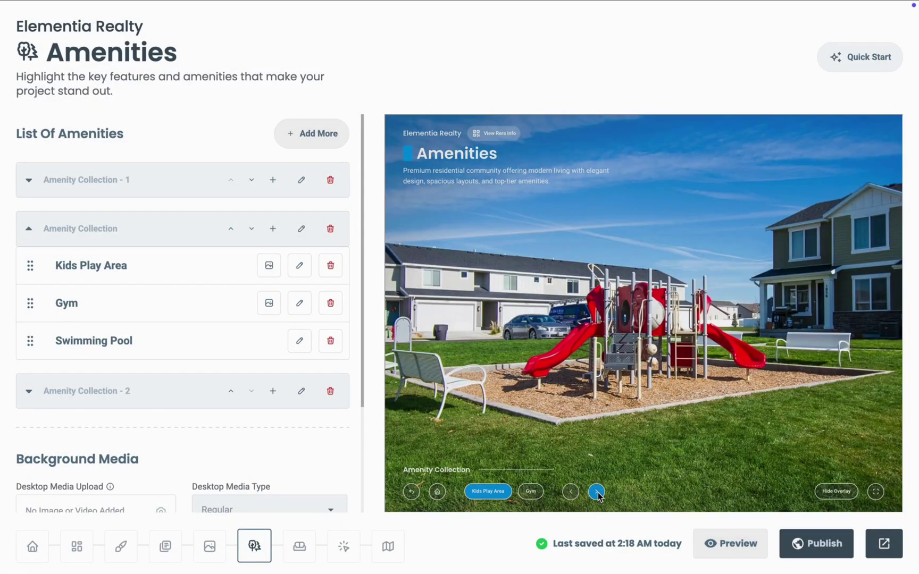
pyautogui.click(596, 493)
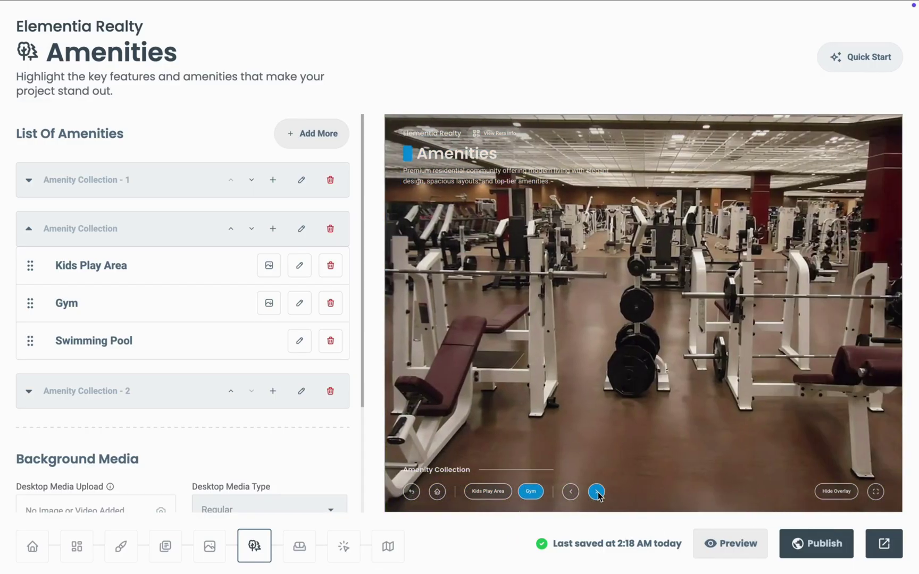
pyautogui.click(568, 492)
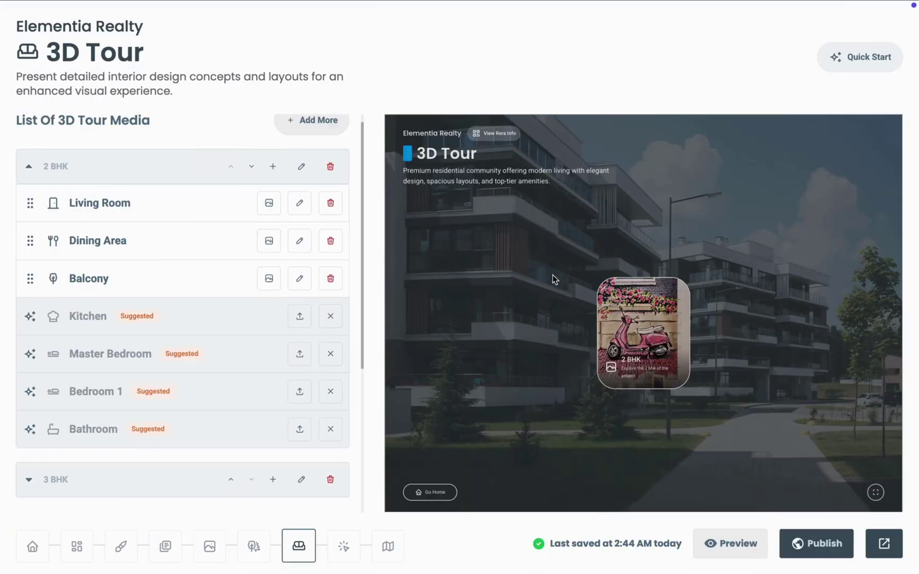
# Upload 2BHKKitchen_highres.jpg as Pano media for the suggested 2 BHK Kitchen room
pyautogui.click(639, 330)
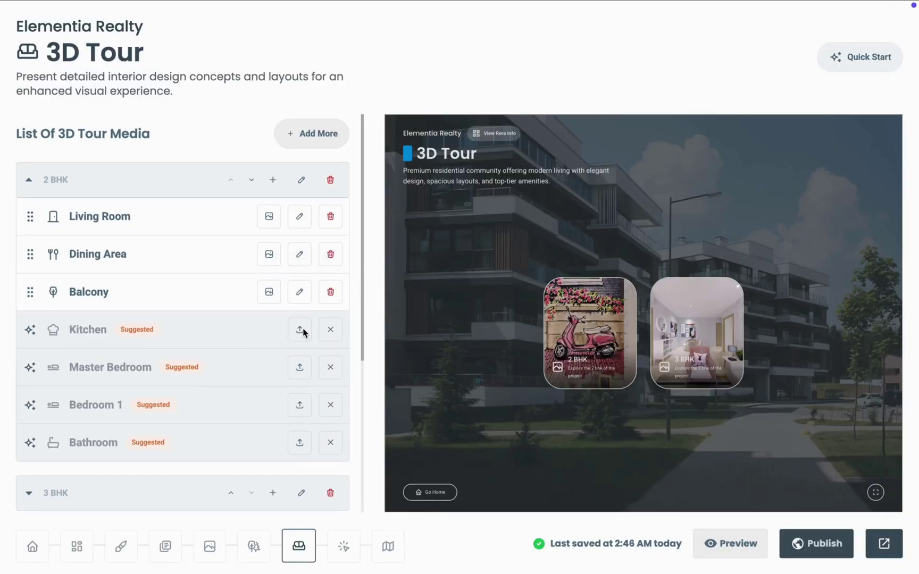
pyautogui.click(301, 330)
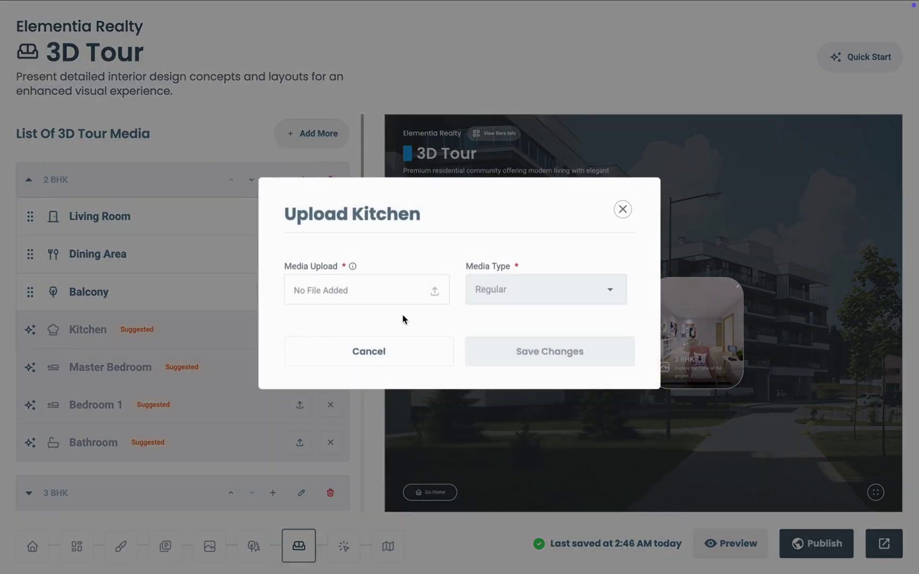
pyautogui.click(435, 294)
pyautogui.write('Kitchen')
pyautogui.click(369, 234)
pyautogui.press('Return')
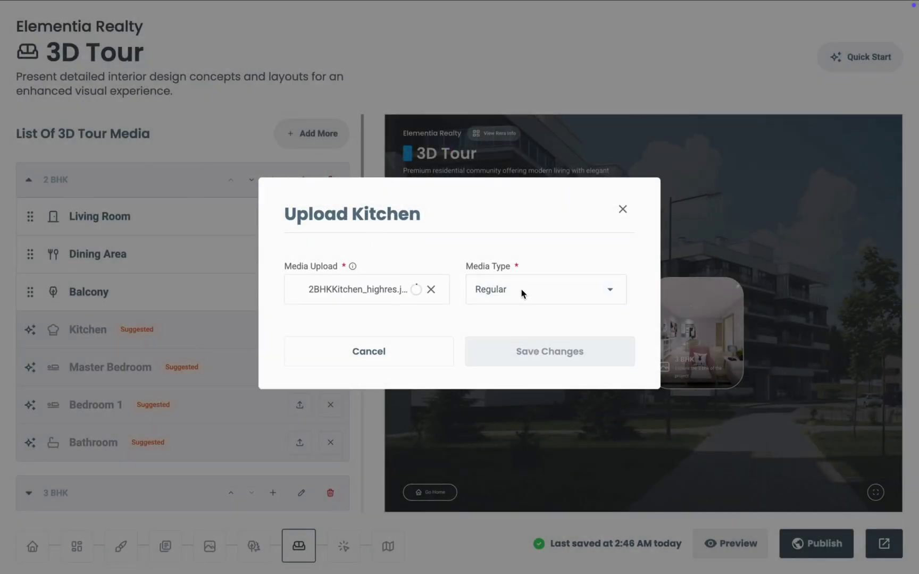
pyautogui.click(521, 291)
pyautogui.click(520, 296)
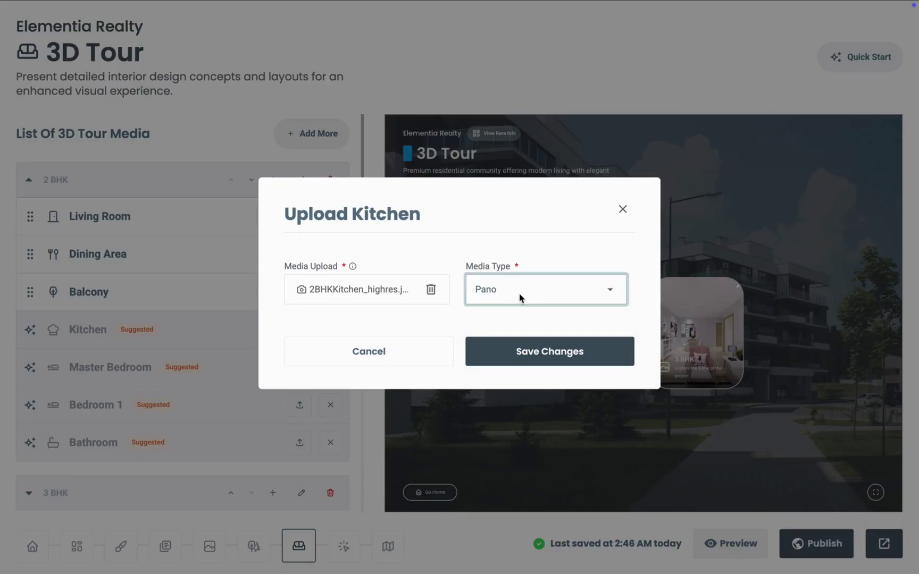
pyautogui.click(531, 352)
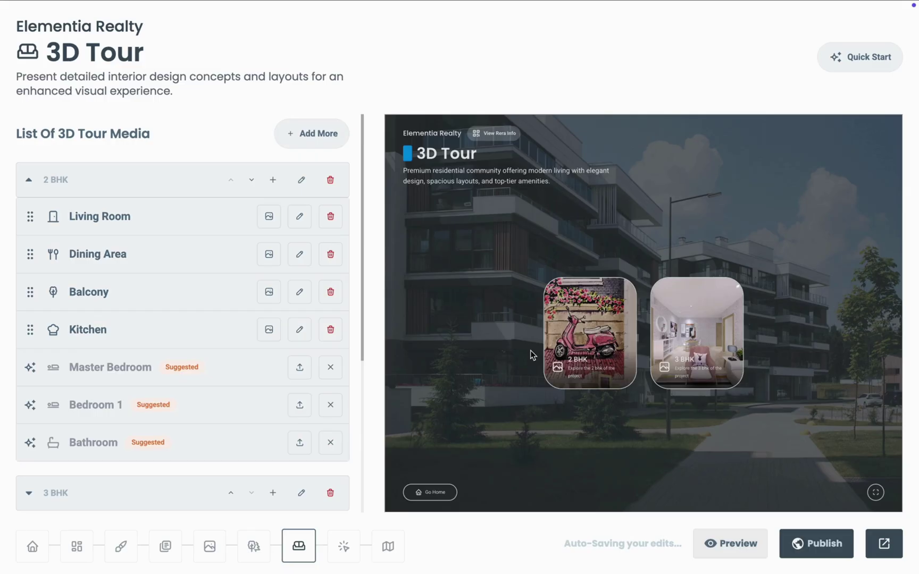
# Preview the 3 BHK tour and step to the Bedroom 1 panorama
pyautogui.click(696, 333)
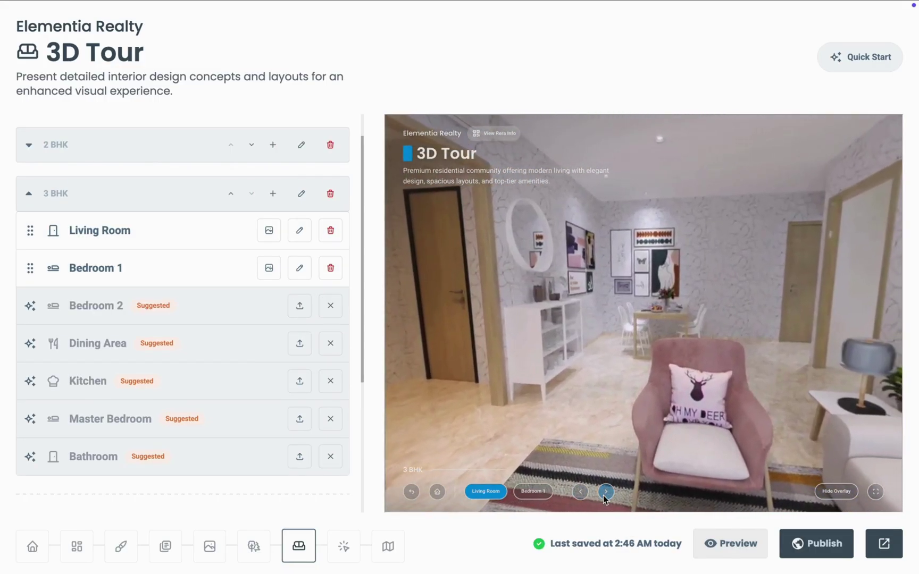
pyautogui.click(605, 492)
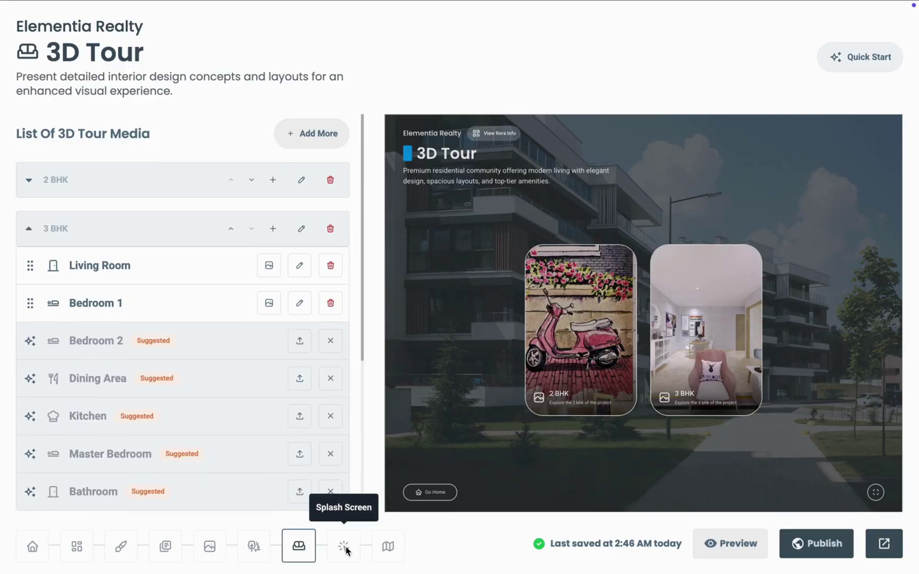
pyautogui.click(343, 545)
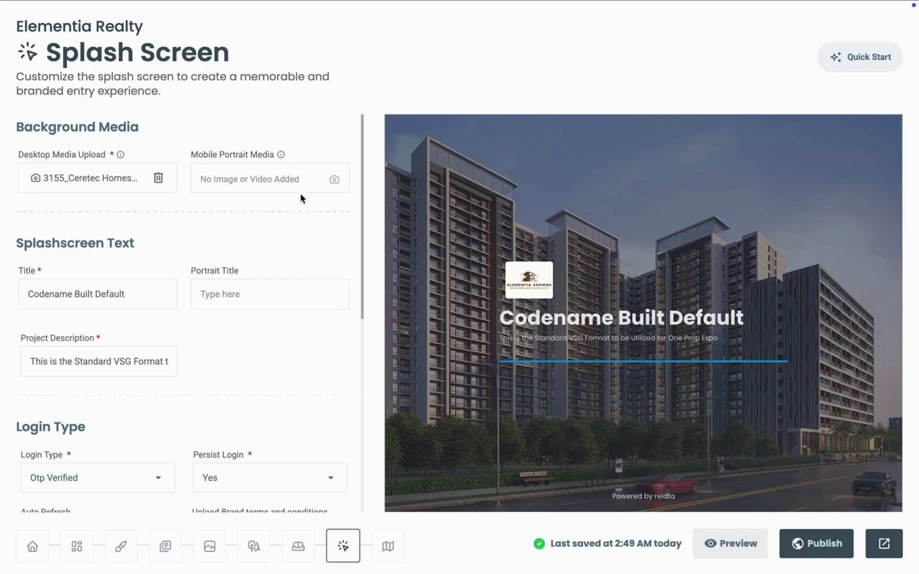
# Change the splash screen title to 'Welcome to Elementia Crowns'
pyautogui.scroll(-1, 215, 238)
pyautogui.click(133, 269)
pyautogui.hotkey('ctrl', 'a')
pyautogui.write('W')
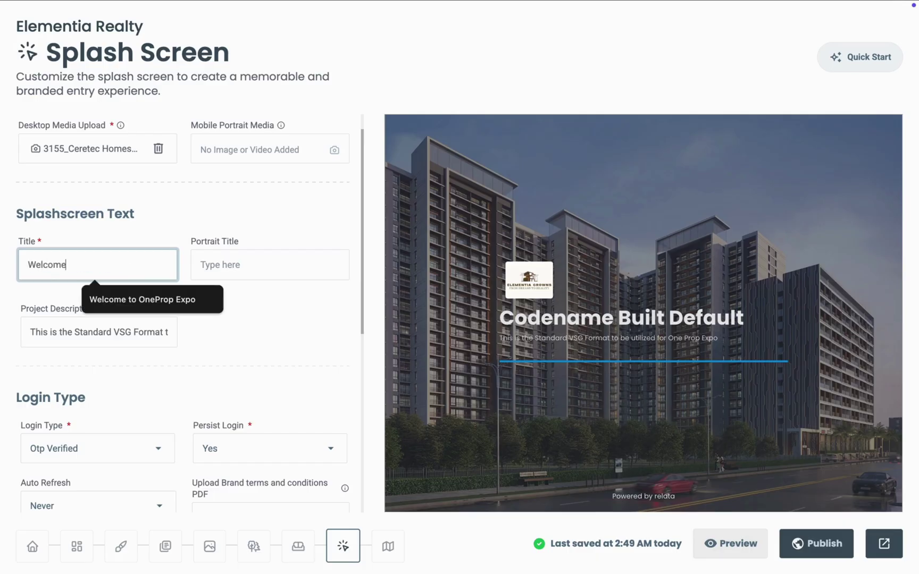
pyautogui.write('elcome to Elementia Crowns')
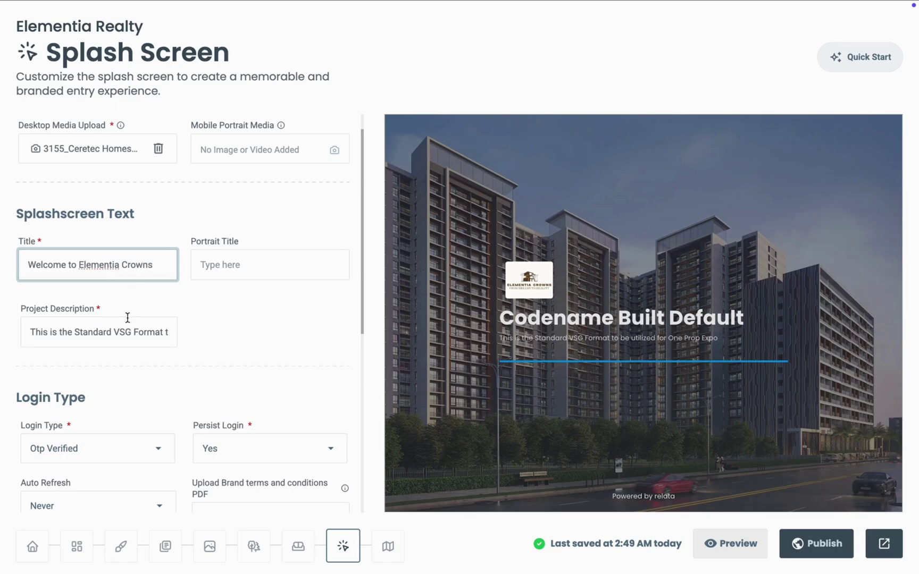
pyautogui.click(129, 339)
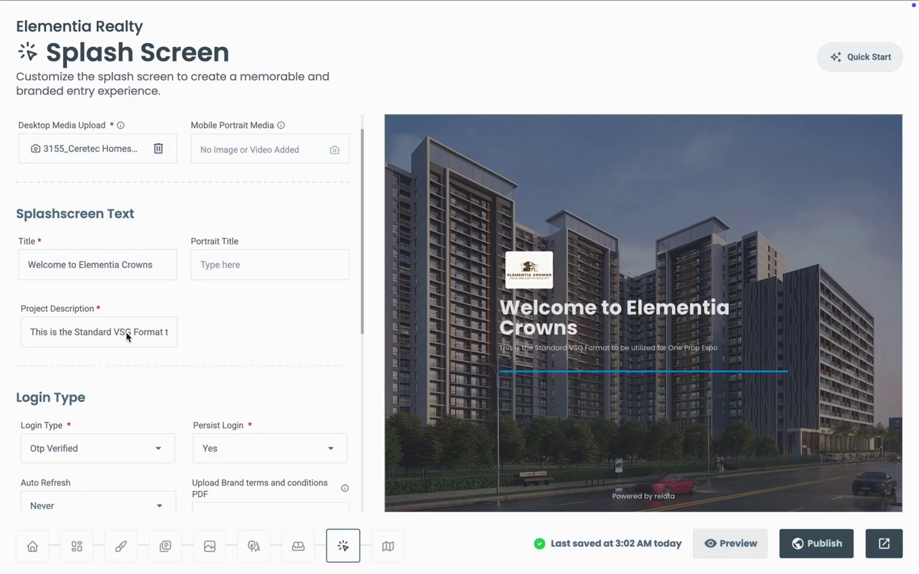
# Replace the project description with the luxury-living text, keeping Otp Verified as login type
pyautogui.click(125, 334)
pyautogui.hotkey('ctrl', 'a')
pyautogui.hotkey('ctrl', 'v')
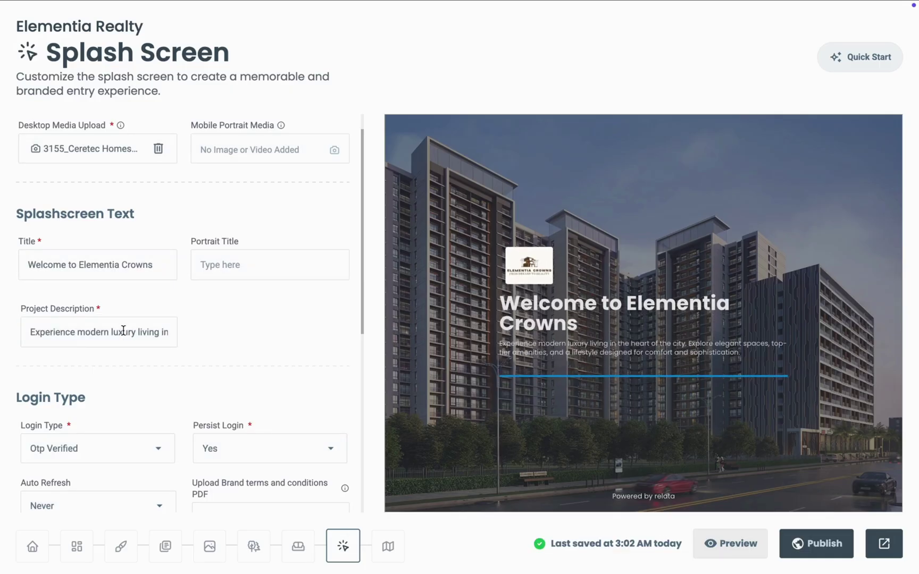
pyautogui.scroll(-3, 123, 331)
pyautogui.scroll(-3, 205, 313)
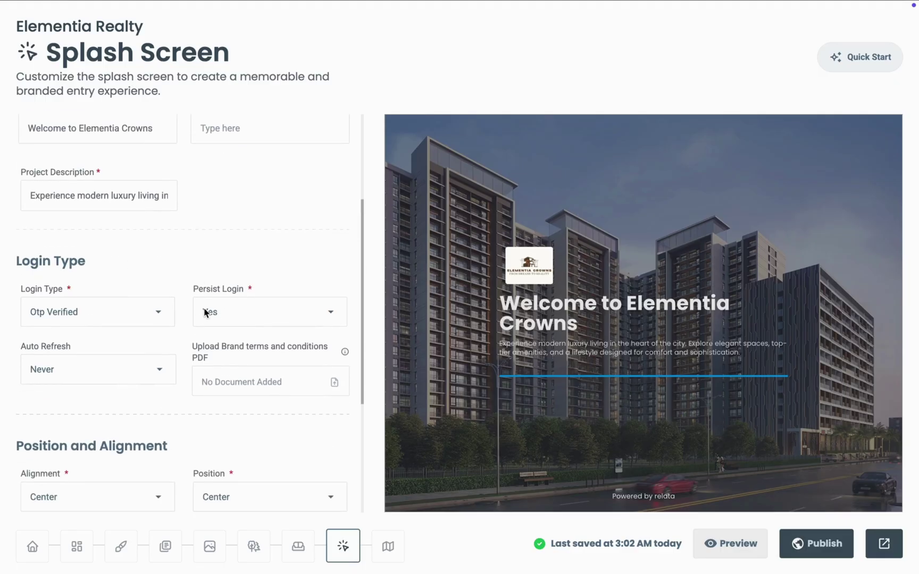
pyautogui.click(160, 319)
pyautogui.click(160, 319)
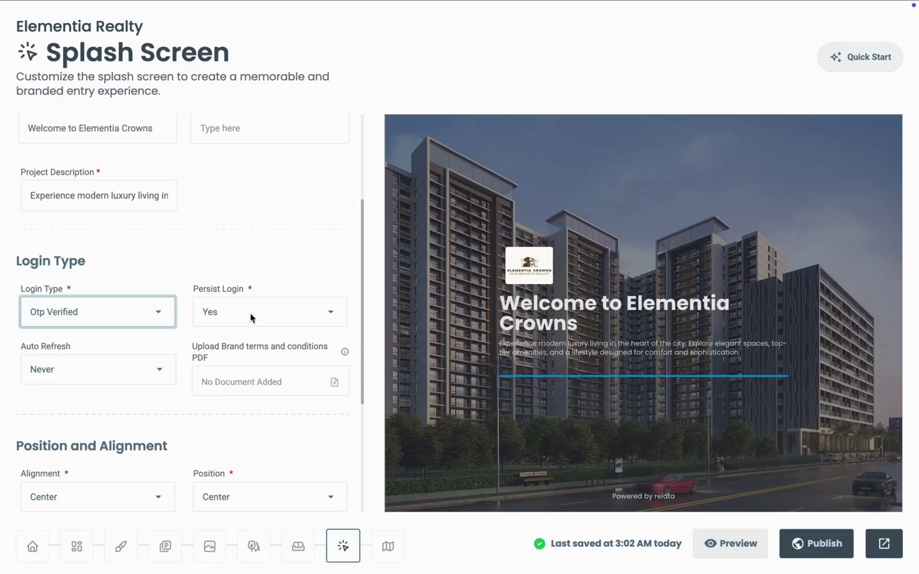
pyautogui.scroll(-1, 122, 366)
pyautogui.click(117, 364)
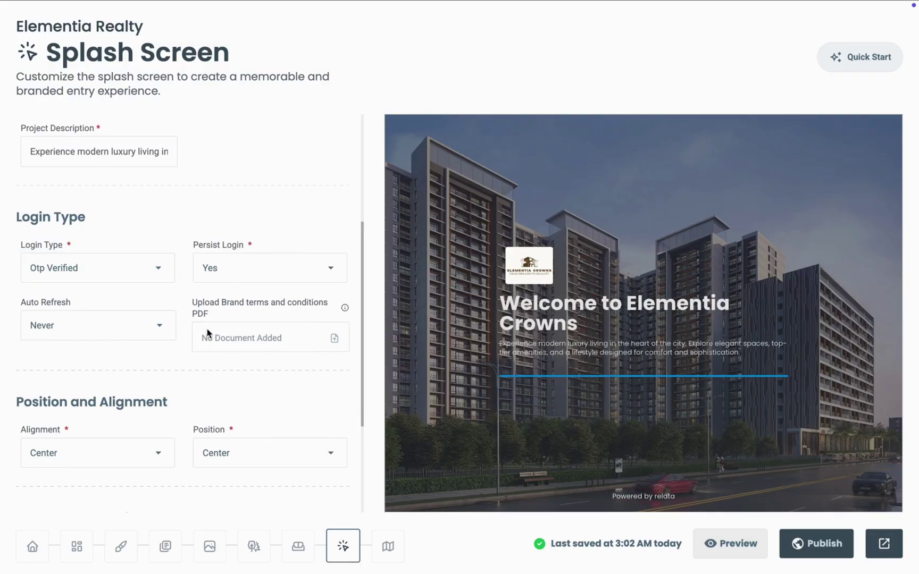
# Set the splash screen alignment to Left
pyautogui.scroll(-3, 206, 340)
pyautogui.click(144, 398)
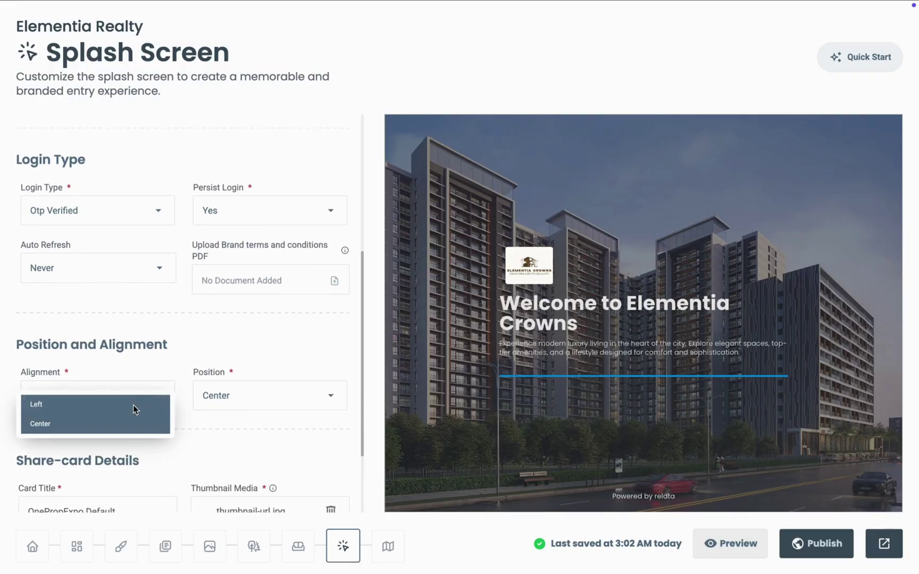
pyautogui.click(133, 404)
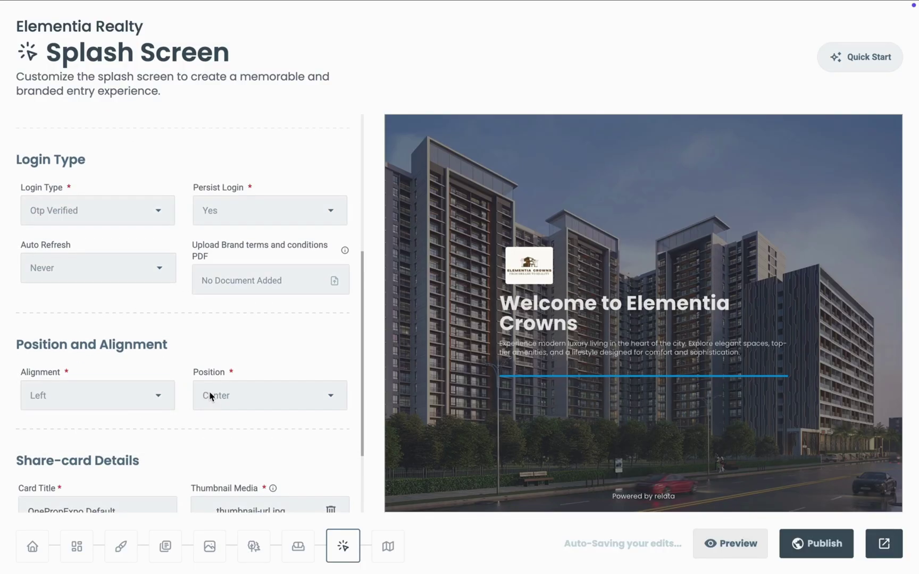
pyautogui.scroll(-1, 210, 396)
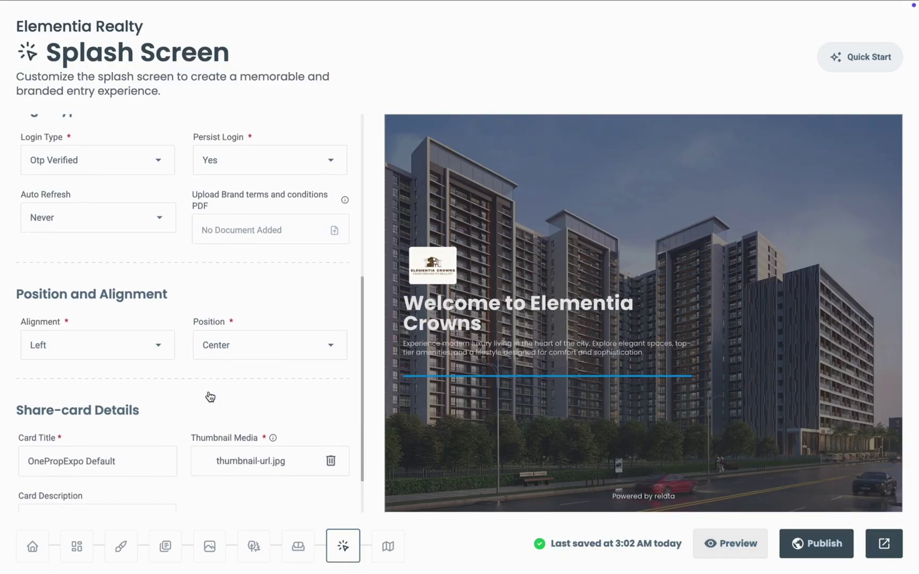
pyautogui.scroll(5, 210, 396)
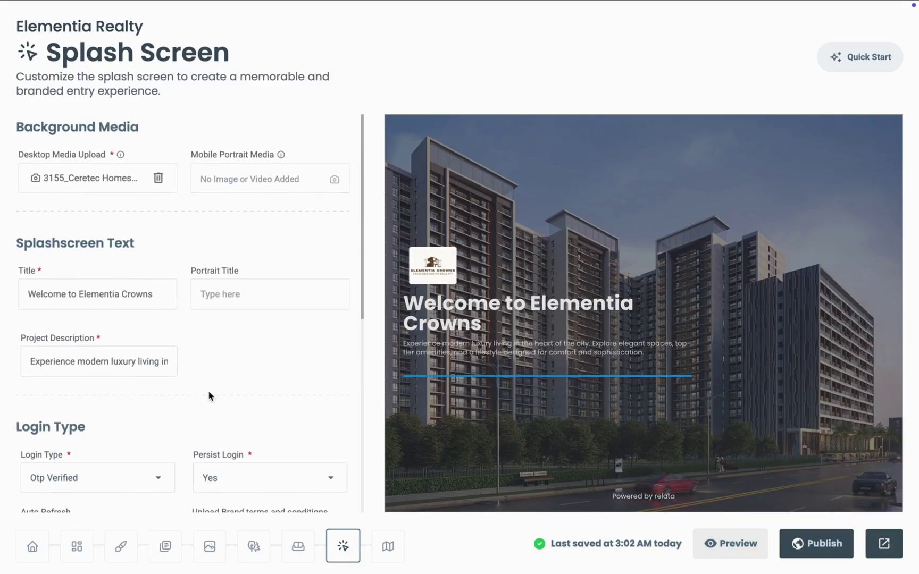
pyautogui.click(386, 545)
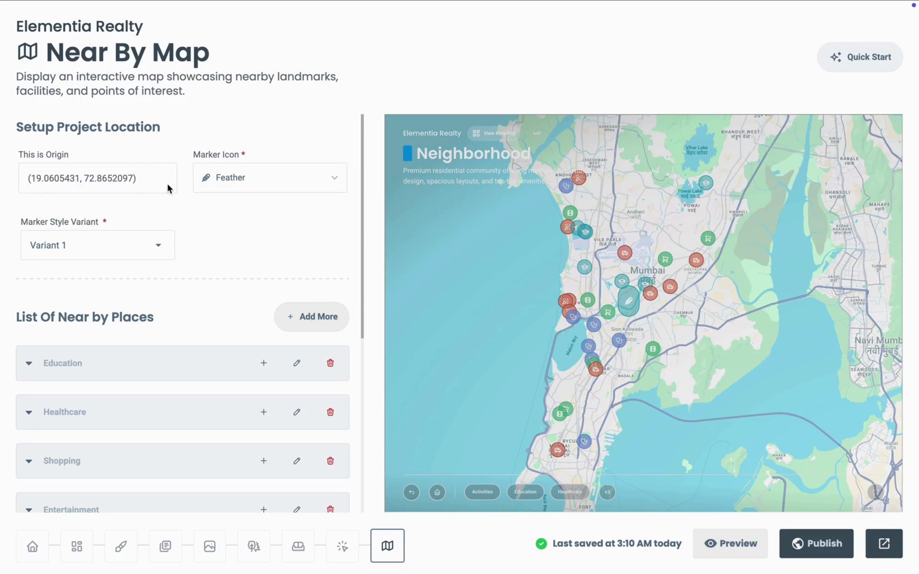
# Check the project location unchanged and keep Variant 1 as the marker style
pyautogui.click(142, 180)
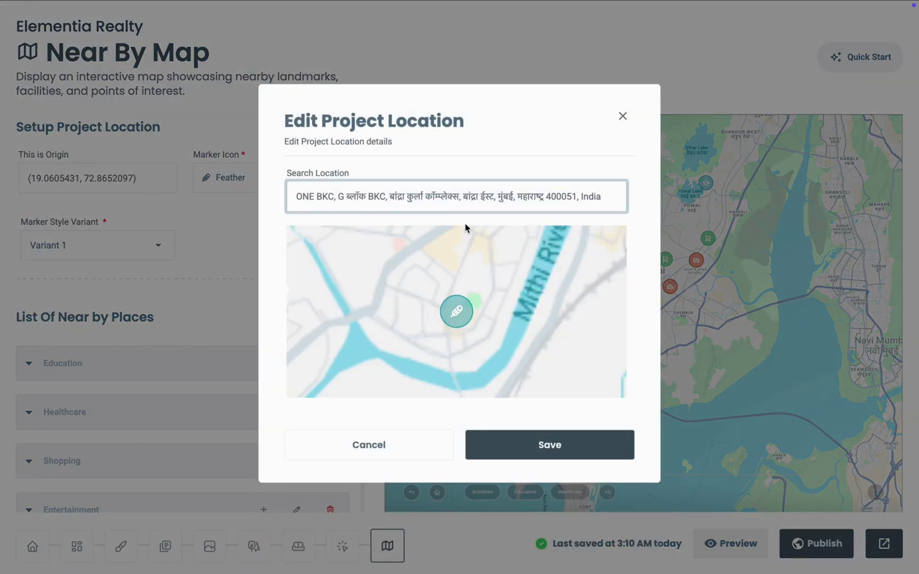
pyautogui.click(621, 116)
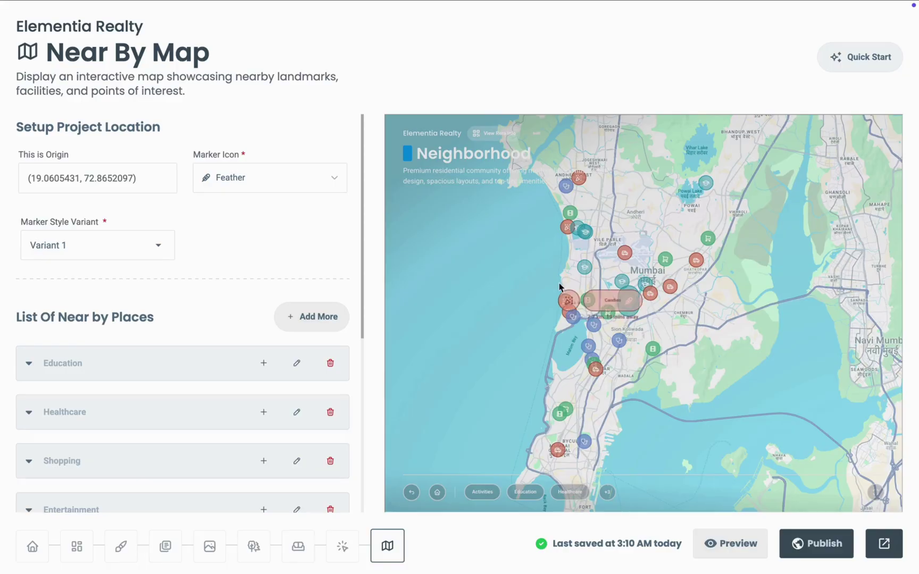
pyautogui.click(63, 243)
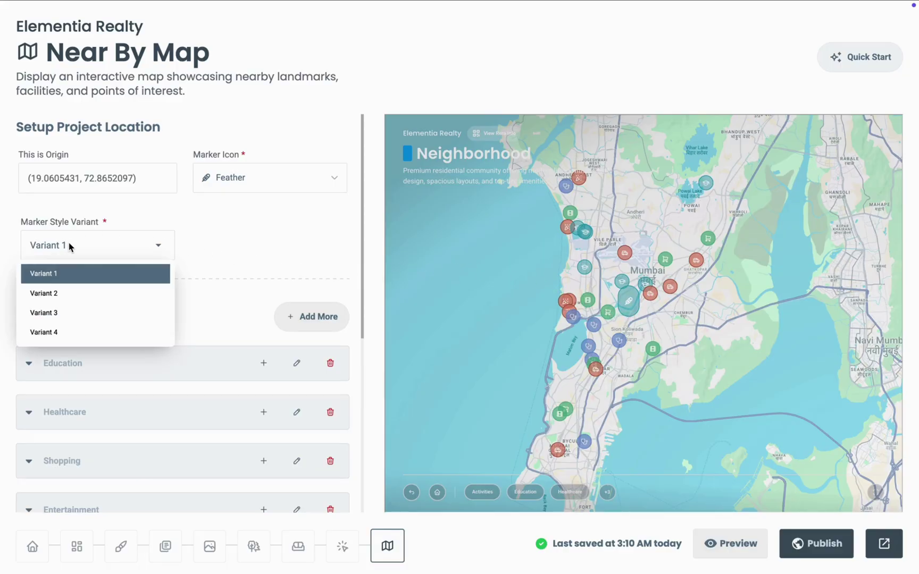
pyautogui.click(64, 313)
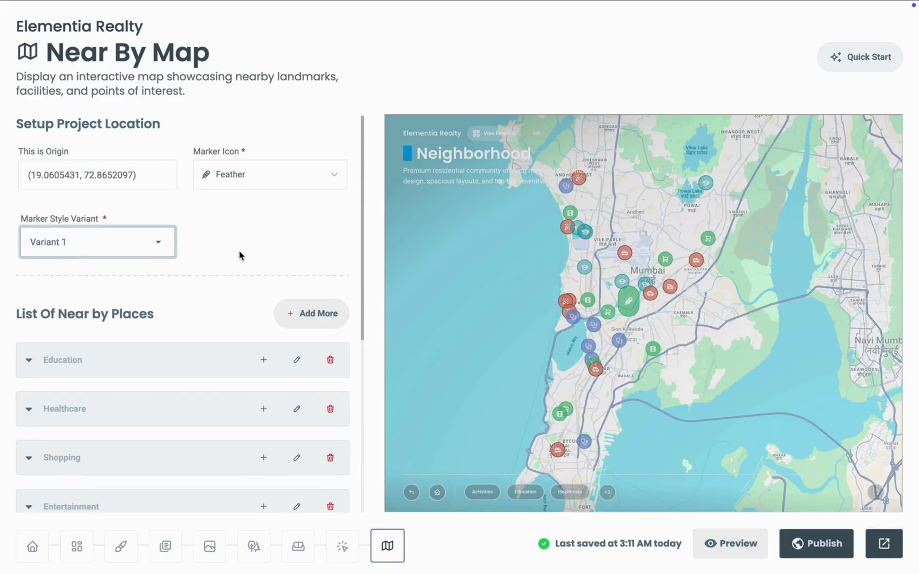
pyautogui.scroll(-3, 240, 256)
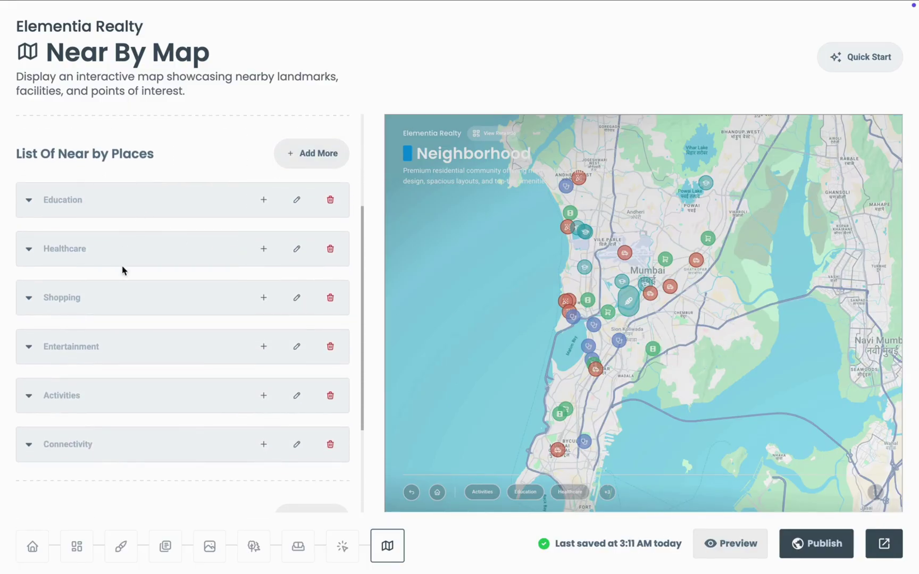
# Delete R CITY from the Shopping nearby places
pyautogui.click(30, 202)
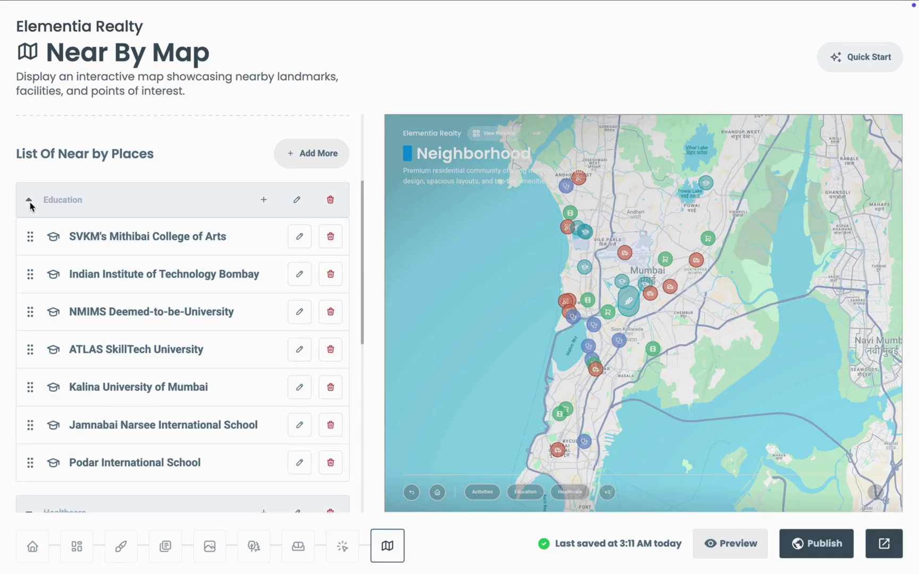
pyautogui.click(30, 202)
pyautogui.click(29, 296)
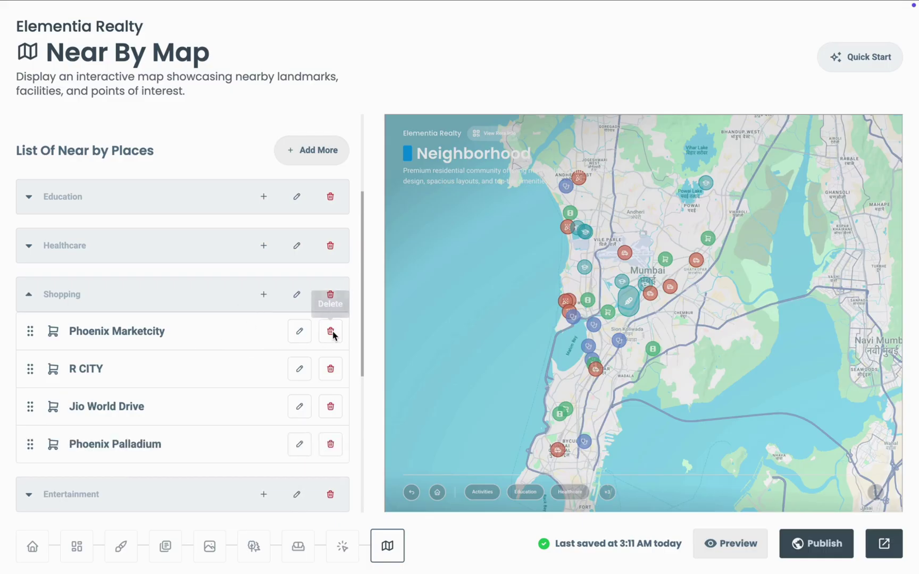
pyautogui.click(330, 369)
pyautogui.click(494, 331)
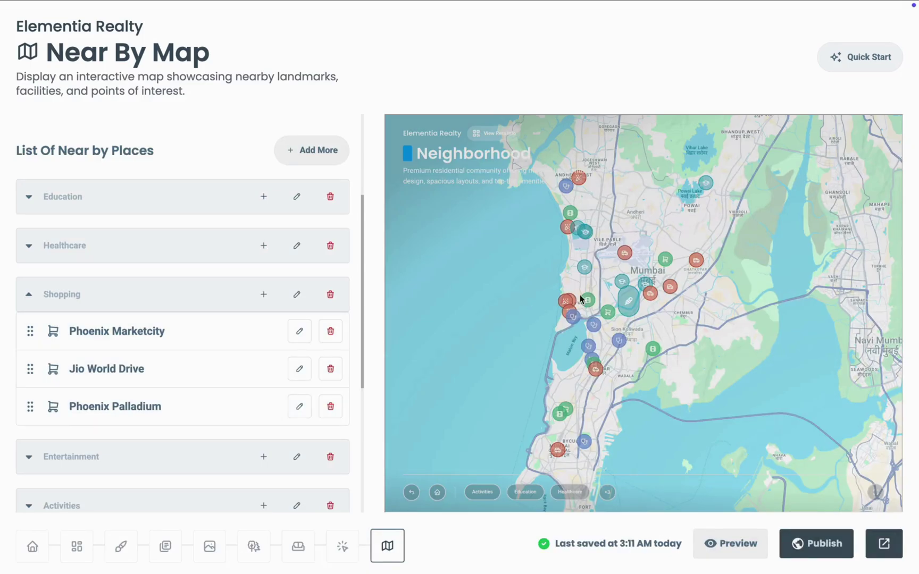
# Add R City in Ghatkopar West as a new Shopping place and continue to its details
pyautogui.click(264, 294)
pyautogui.click(253, 200)
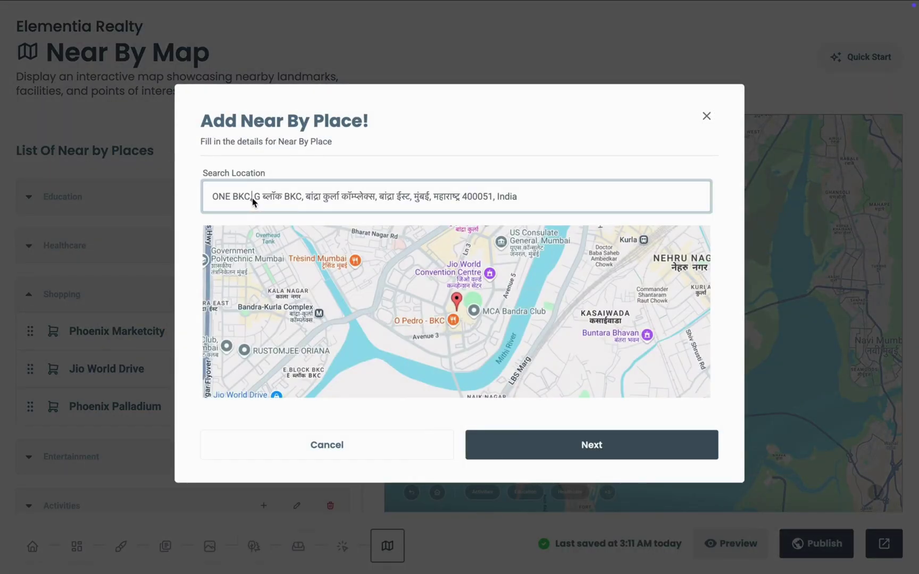
pyautogui.hotkey('ctrl', 'a')
pyautogui.write('R ')
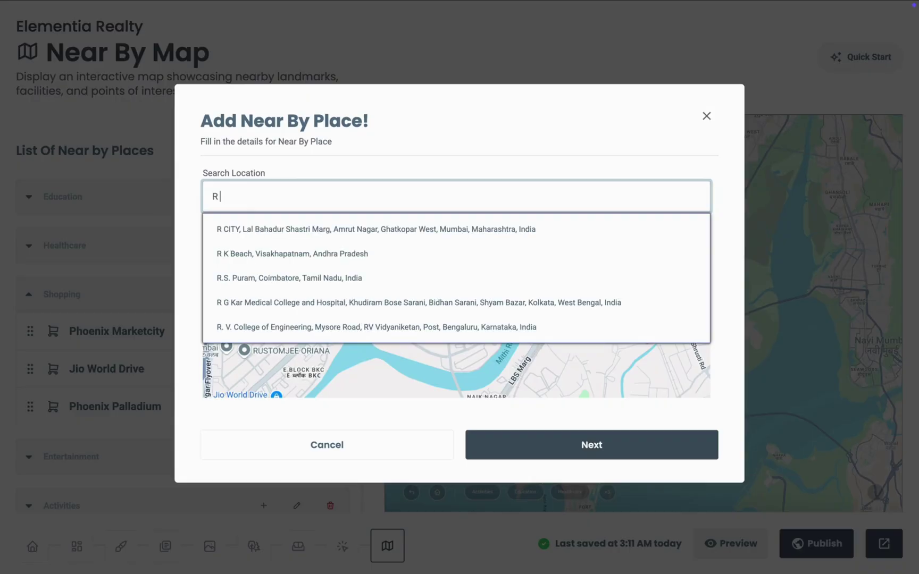
pyautogui.write('City')
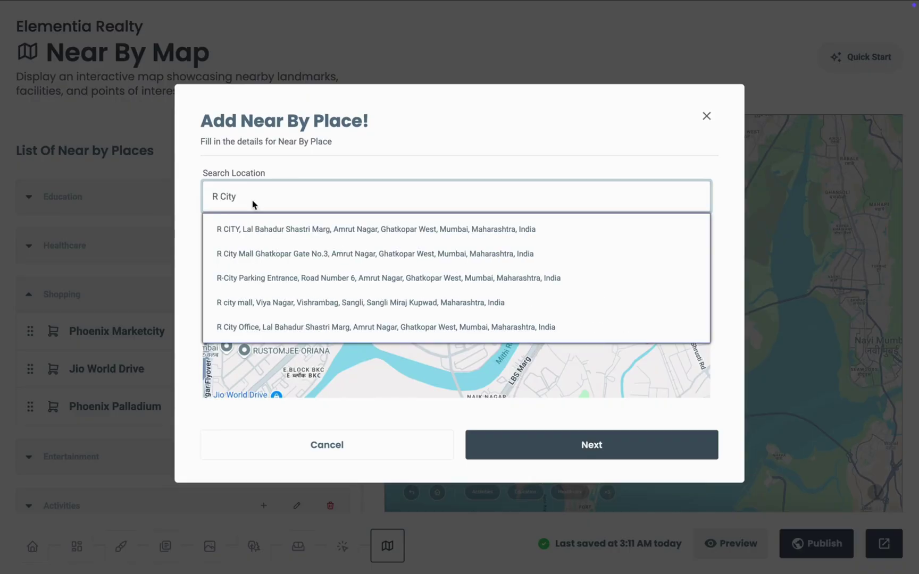
pyautogui.click(251, 240)
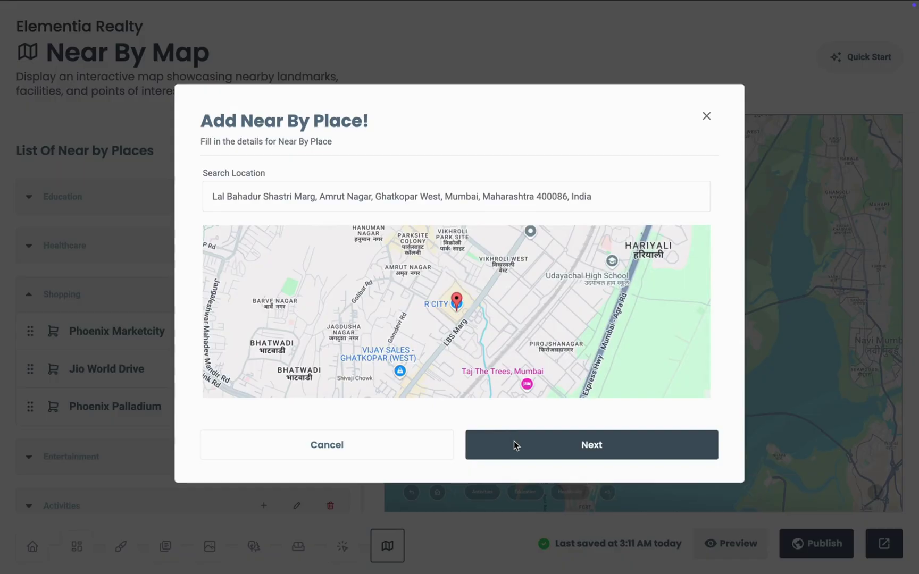
pyautogui.click(514, 445)
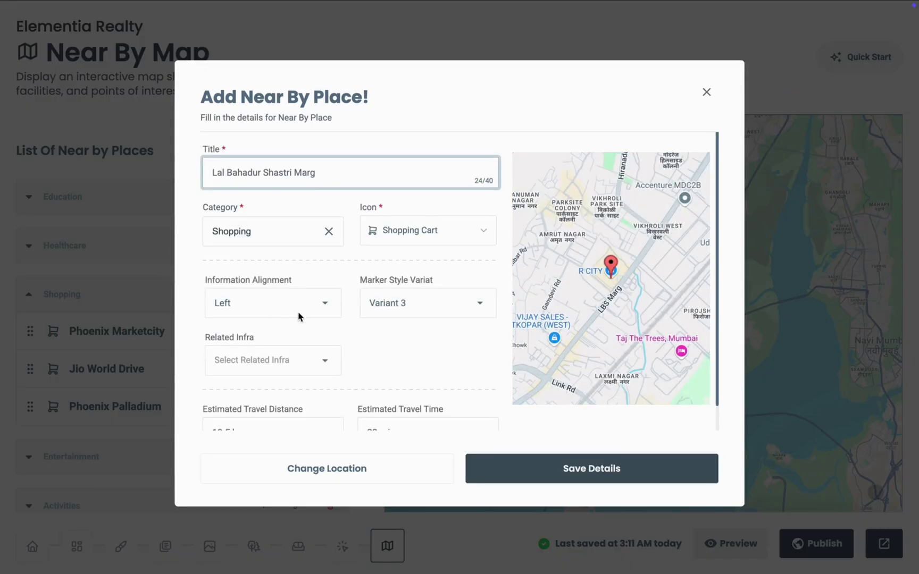
pyautogui.scroll(-1, 297, 317)
pyautogui.scroll(1, 292, 333)
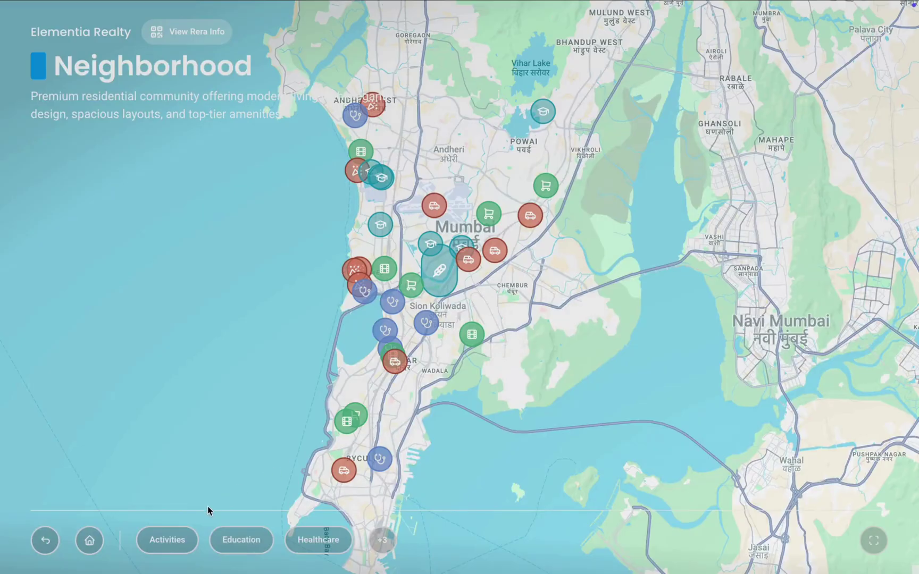
# Show only Activities on the map, check the Prithvi Cafe marker, then go back to the Elementia Crowns home screen
pyautogui.click(175, 540)
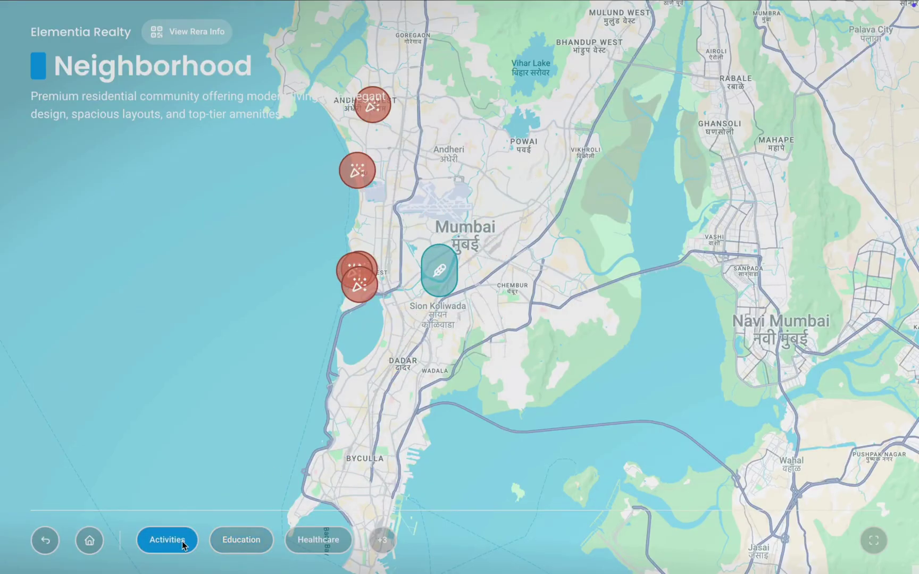
pyautogui.moveTo(361, 148)
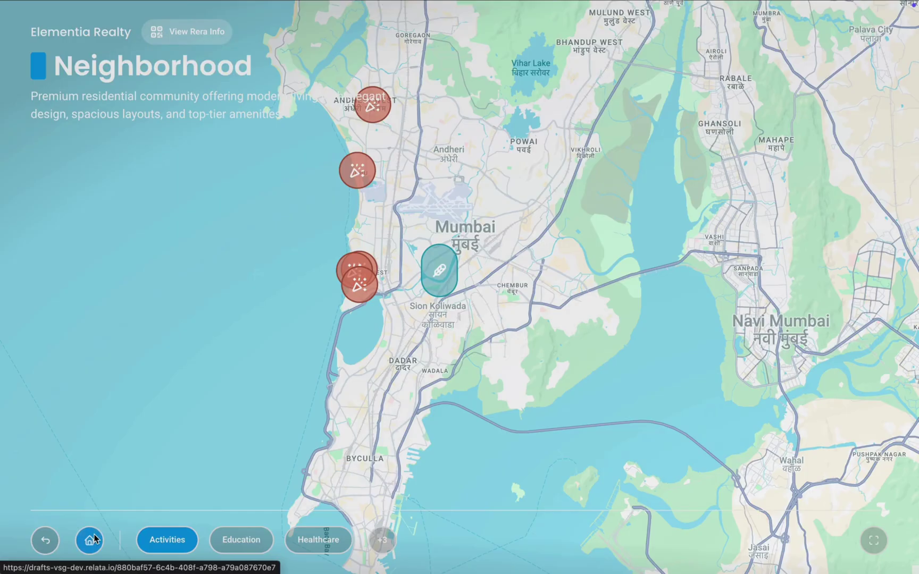
pyautogui.click(93, 534)
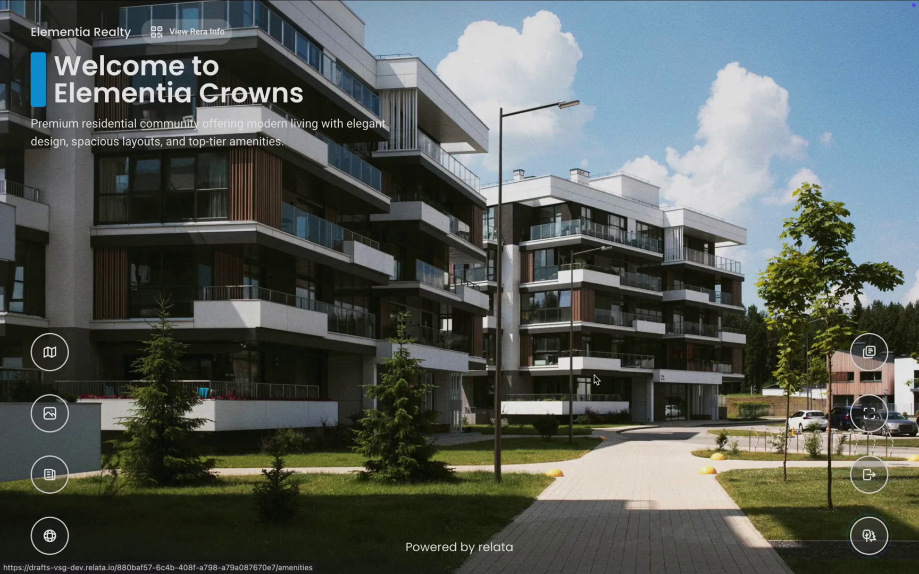
# Leave the preview and drag Amenities up between Collaterals and Fullscreen on the Landing Page
pyautogui.press('Escape')
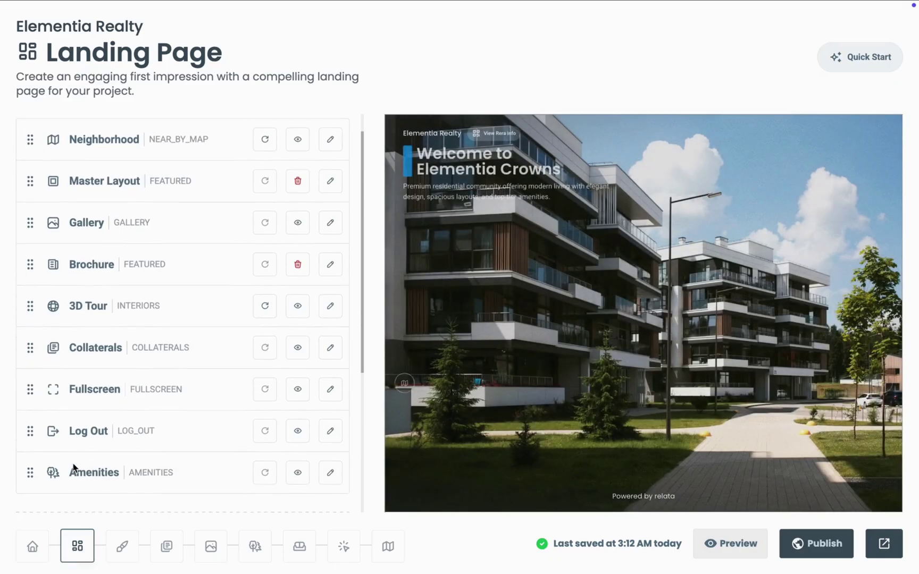
pyautogui.moveTo(30, 467); pyautogui.dragTo(32, 379)
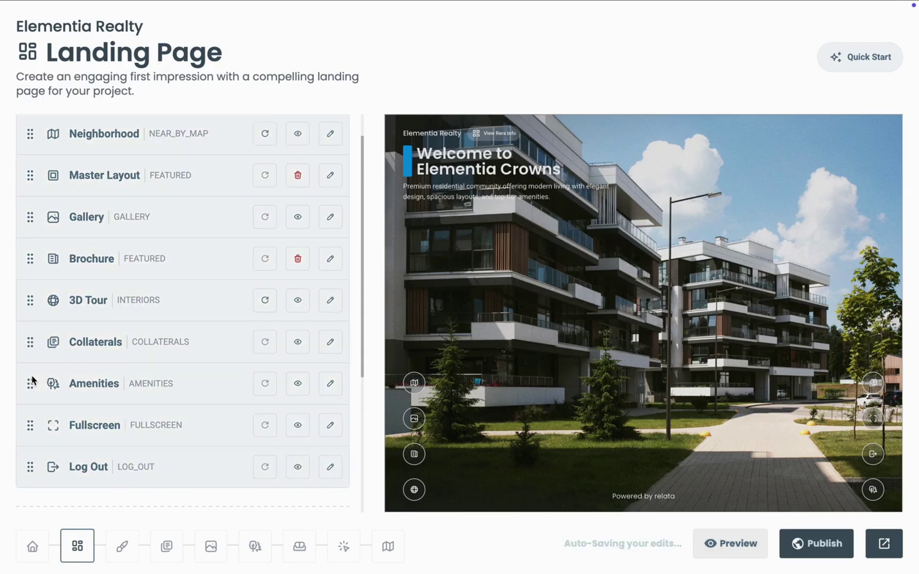